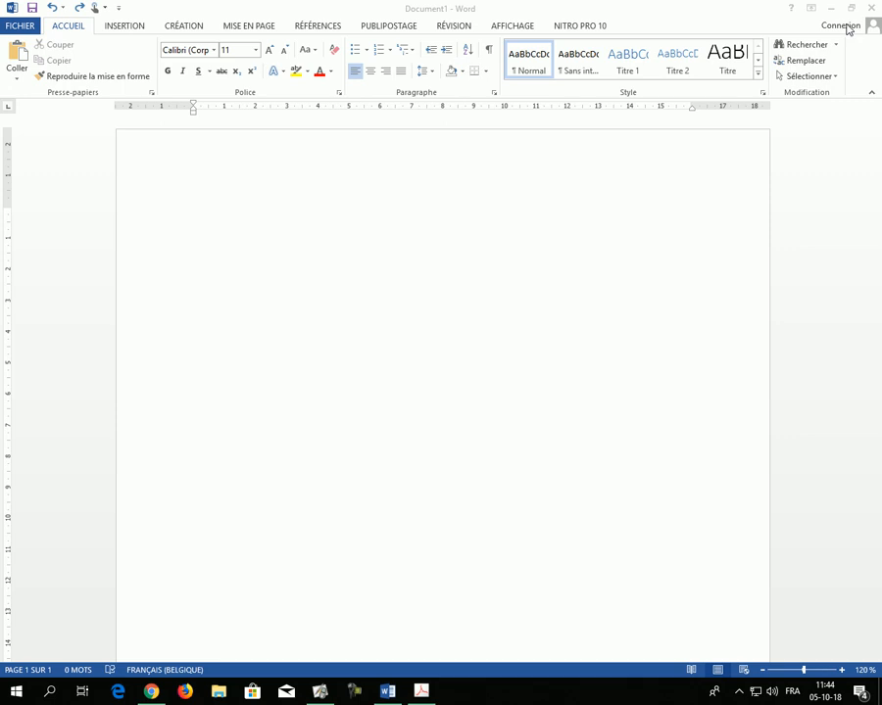
Step: Open the Styles pane, turn on style previews (Afficher l'aperçu) and dock the pane beside the document
{"action": "left_click", "coordinate": [17, 30]}
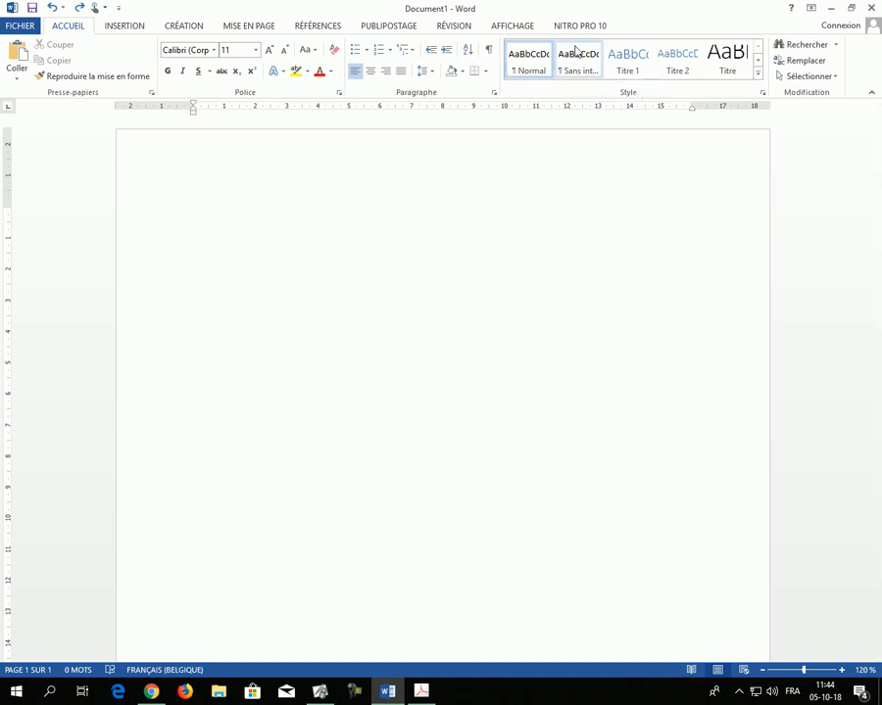
{"action": "left_click", "coordinate": [764, 98]}
{"action": "left_click_drag", "start_coordinate": [780, 118], "coordinate": [513, 184]}
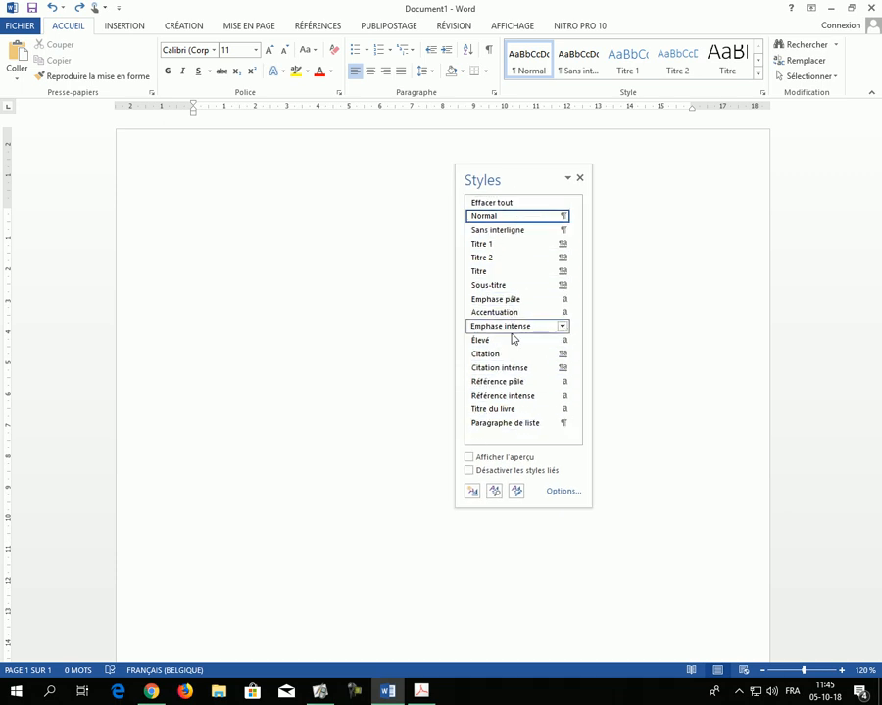
{"action": "mouse_move", "coordinate": [525, 340]}
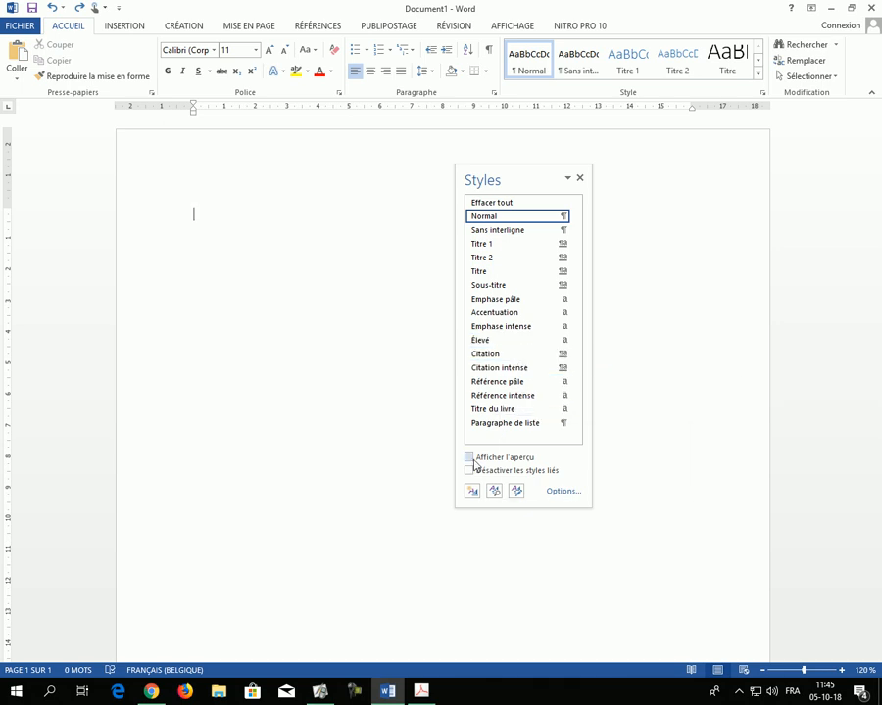
{"action": "left_click", "coordinate": [469, 457]}
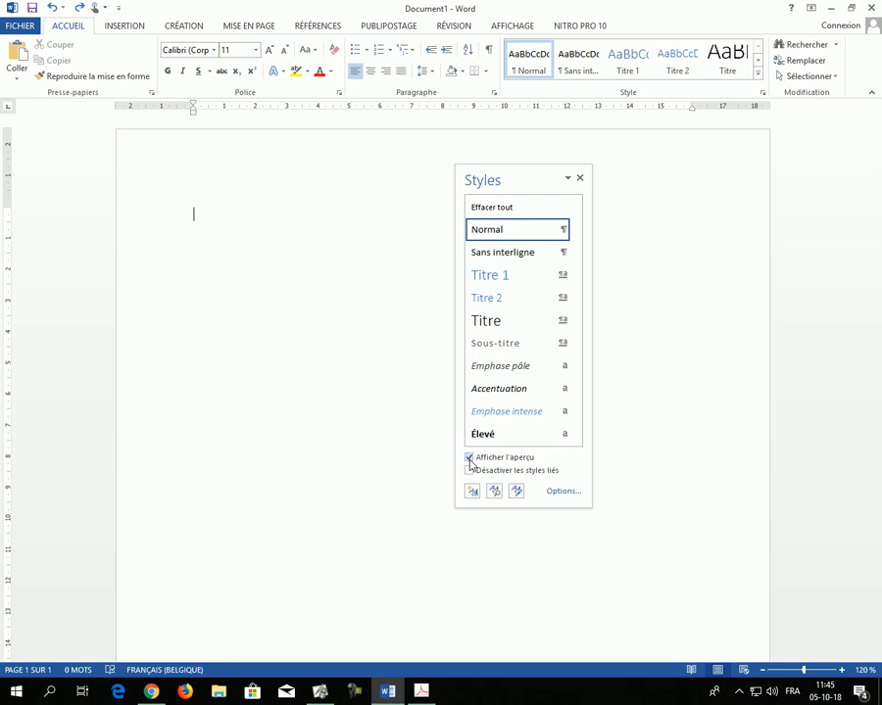
{"action": "left_click_drag", "start_coordinate": [502, 178], "coordinate": [874, 212]}
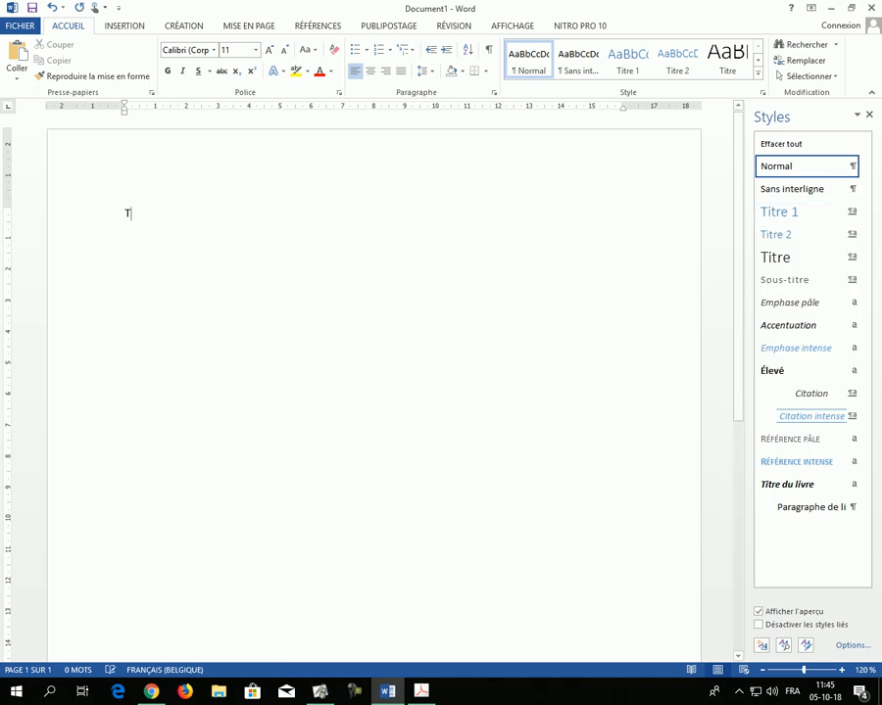
Step: Enter "Titre 1" as the first line, start a new paragraph and display the formatting marks
{"action": "type", "text": "T"}
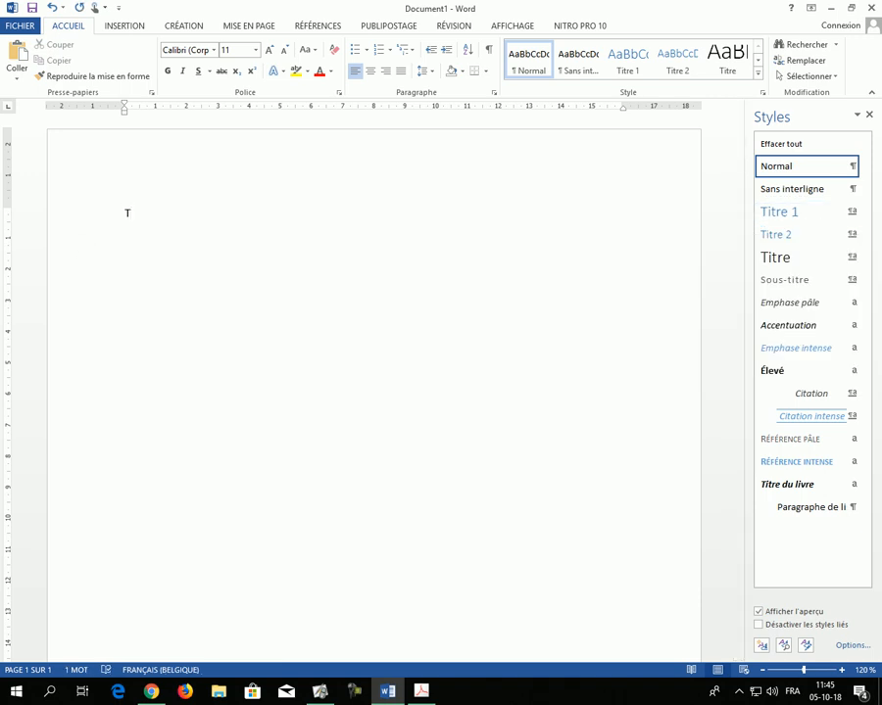
{"action": "type", "text": "itre 1"}
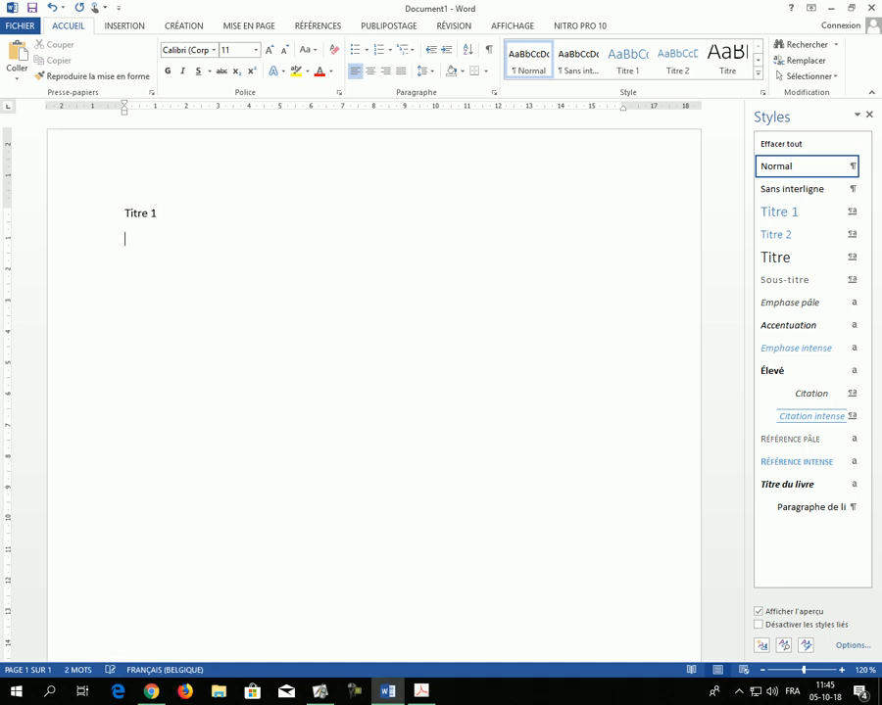
{"action": "left_click", "coordinate": [488, 49]}
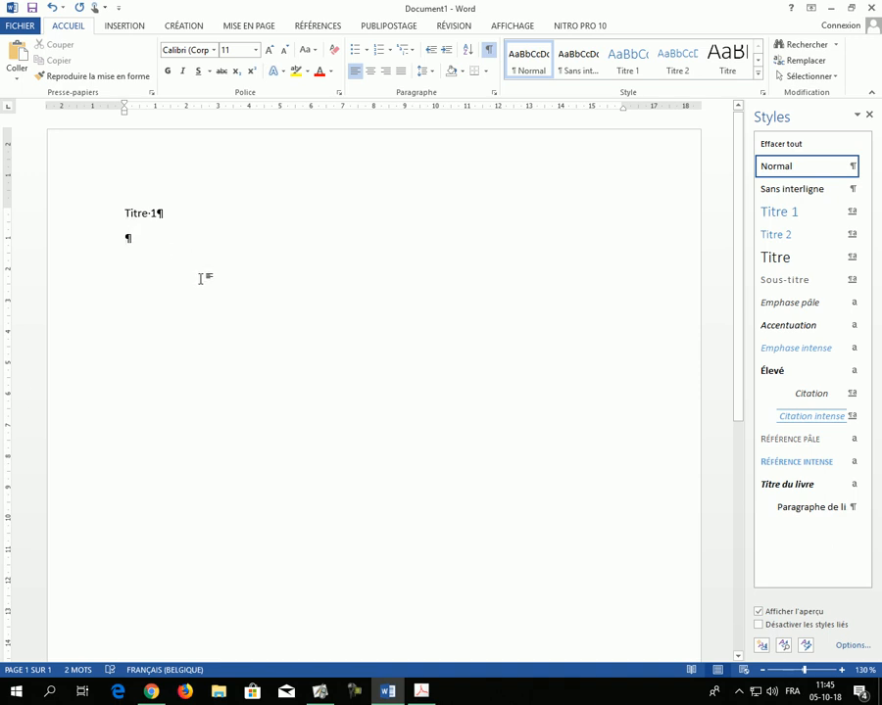
Step: Apply the Titre 1 style to the "Titre 1" line
{"action": "scroll", "coordinate": [200, 276], "scroll_direction": "up", "scroll_amount": 4}
{"action": "left_click_drag", "start_coordinate": [434, 658], "coordinate": [331, 655]}
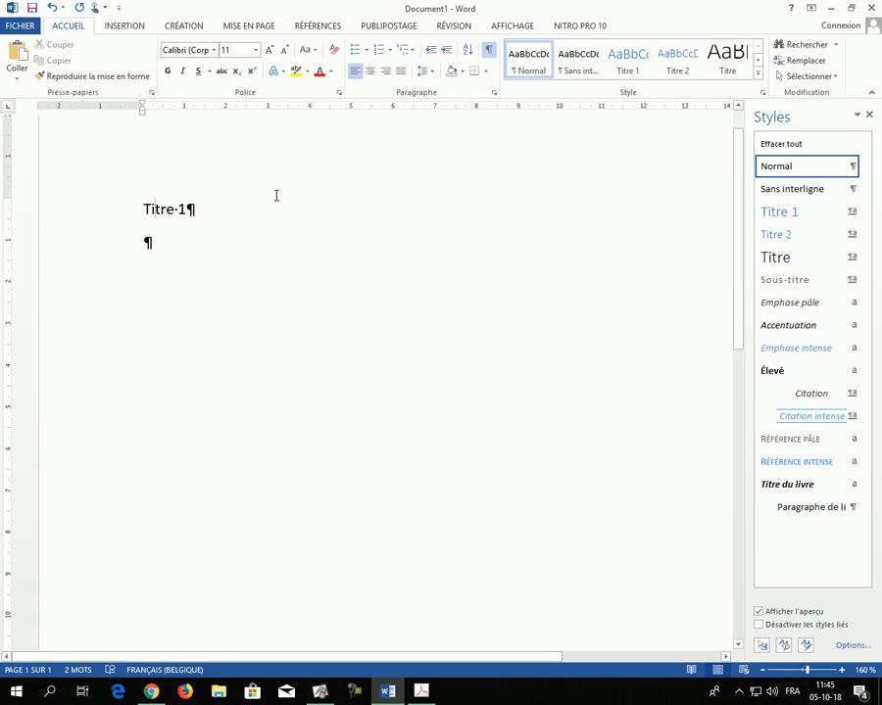
{"action": "left_click", "coordinate": [795, 215]}
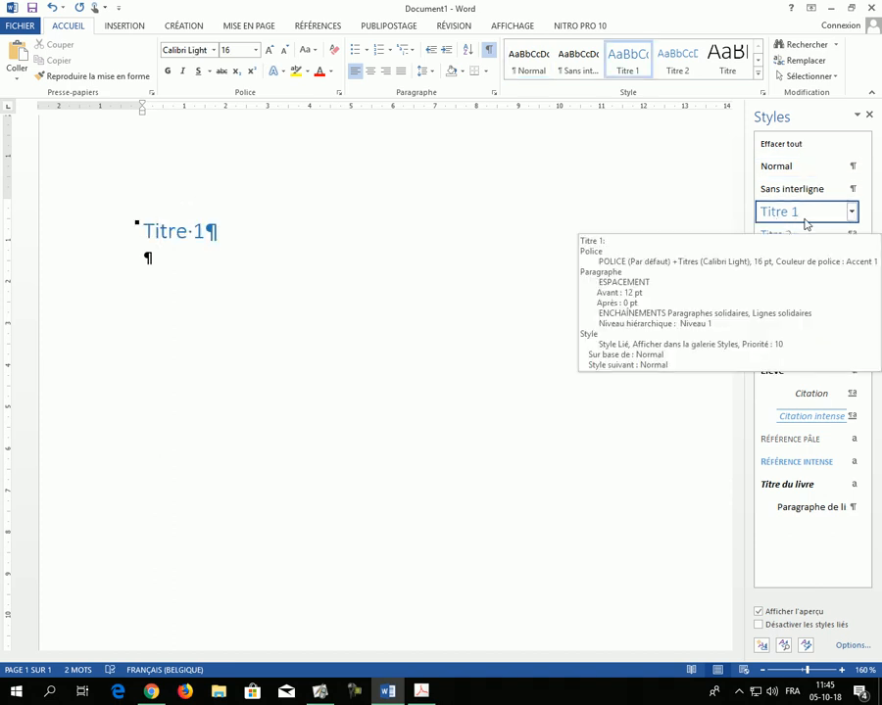
Step: Paste the copied sample paragraph below the "Titre 1" heading, keeping text only
{"action": "left_click", "coordinate": [147, 258]}
{"action": "key", "text": "ctrl+v"}
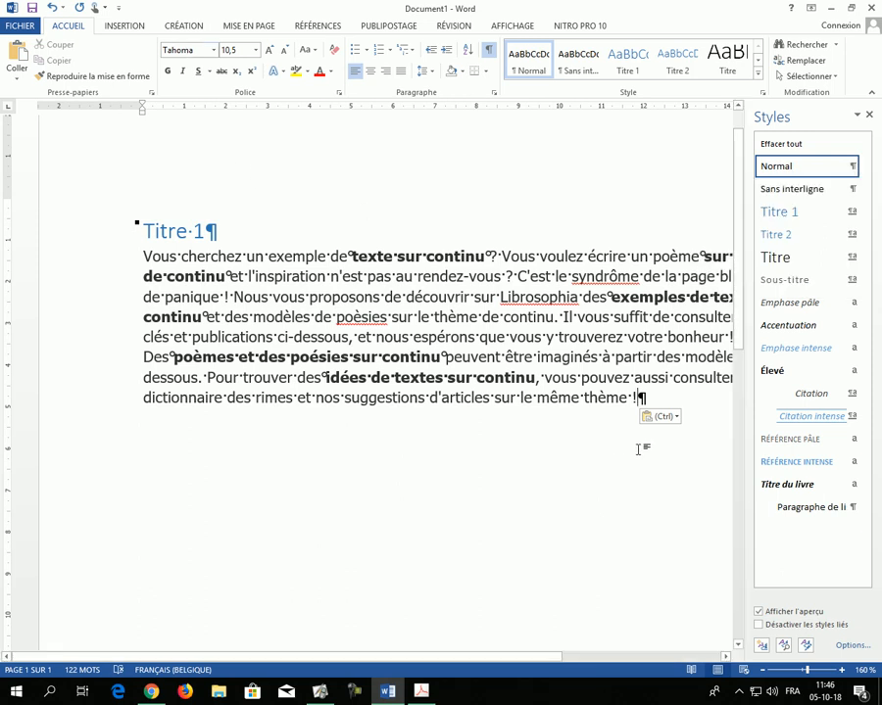
{"action": "left_click", "coordinate": [662, 423]}
{"action": "left_click", "coordinate": [692, 451]}
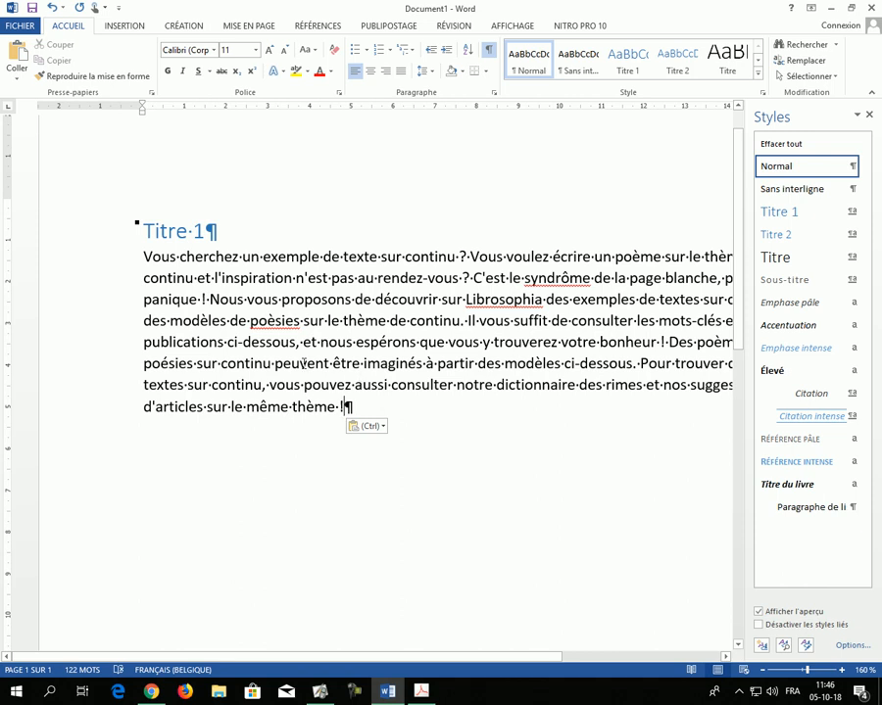
{"action": "left_click", "coordinate": [365, 426]}
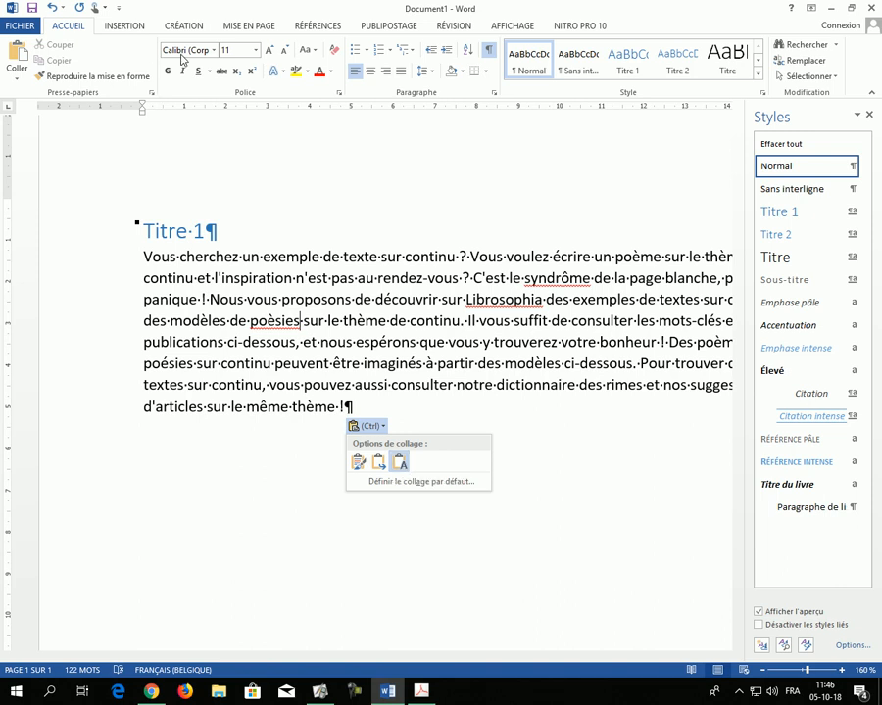
{"action": "left_click", "coordinate": [227, 330]}
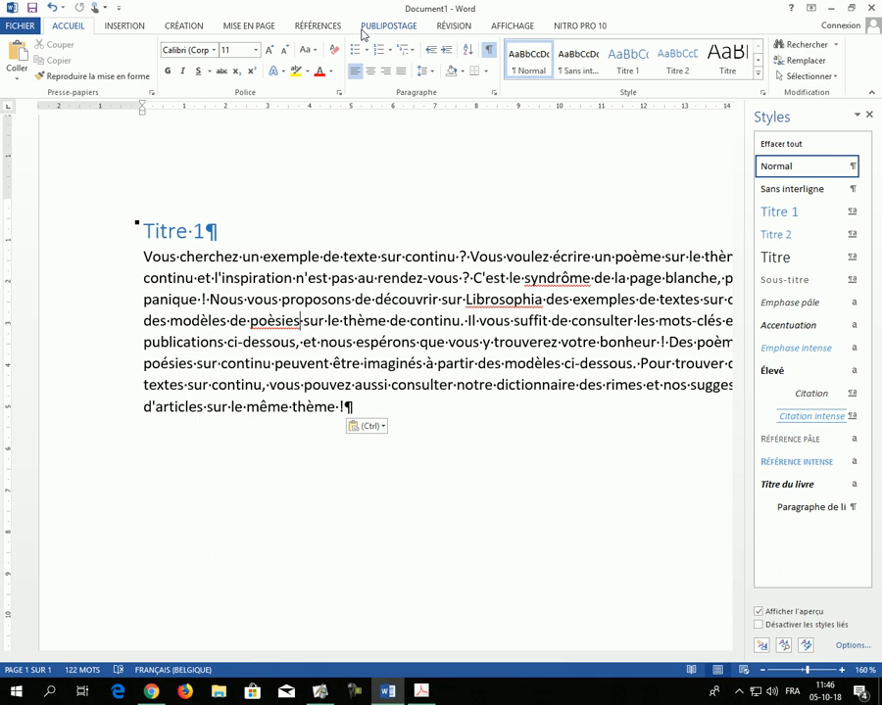
{"action": "left_click", "coordinate": [213, 50]}
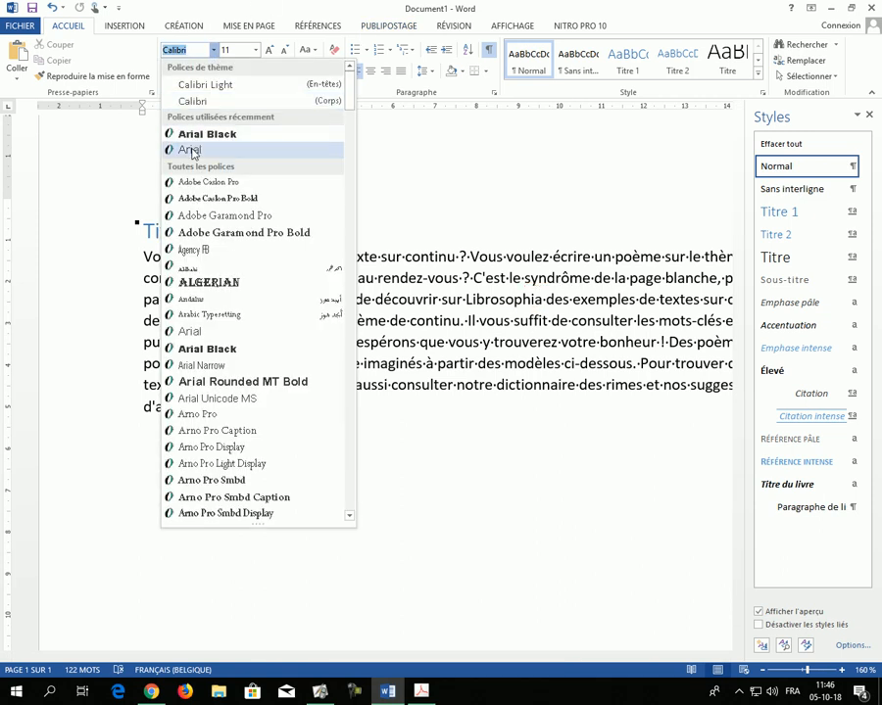
{"action": "left_click", "coordinate": [242, 3]}
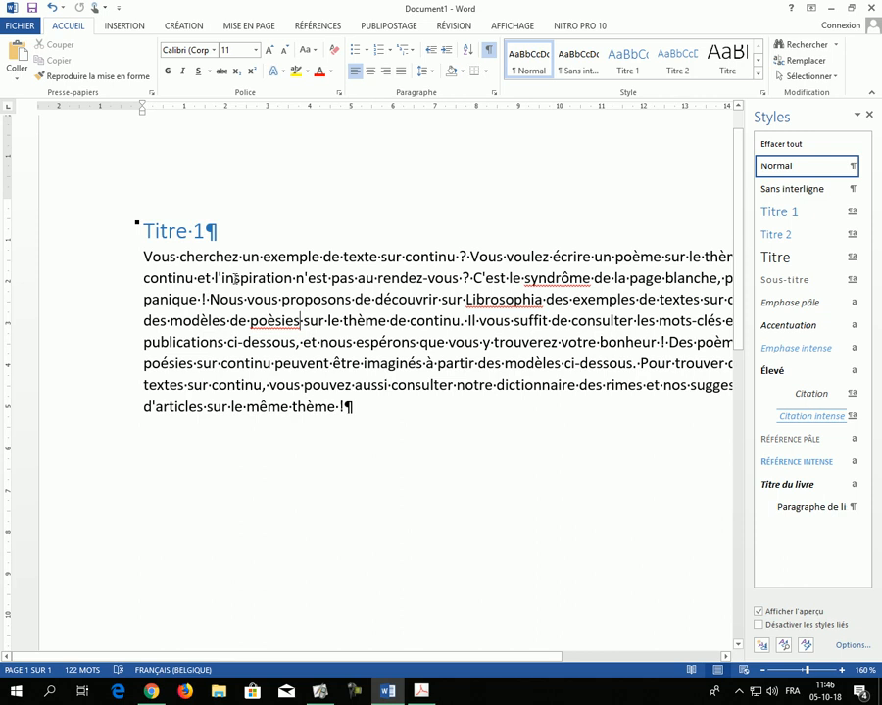
{"action": "left_click_drag", "start_coordinate": [145, 257], "coordinate": [343, 406]}
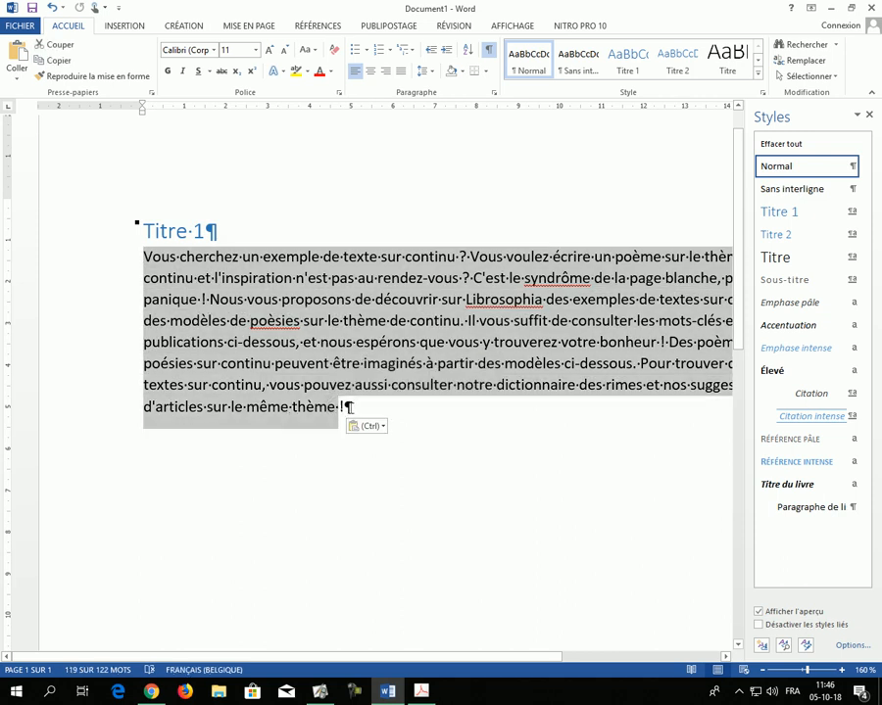
Step: Add a line reading "Titre 2" after the sample paragraph, followed by a new empty paragraph
{"action": "left_click", "coordinate": [362, 411]}
{"action": "key", "text": "Return"}
{"action": "type", "text": "Titre"}
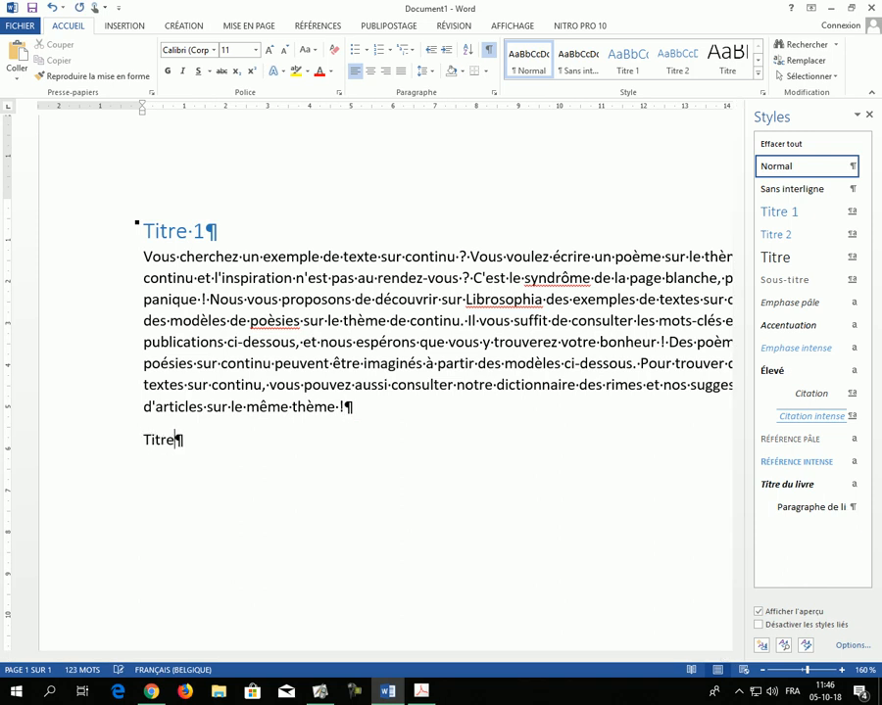
{"action": "type", "text": " 2"}
{"action": "key", "text": "Return"}
Step: Apply the Titre 1 style to the "Titre 2" line
{"action": "left_click", "coordinate": [125, 450]}
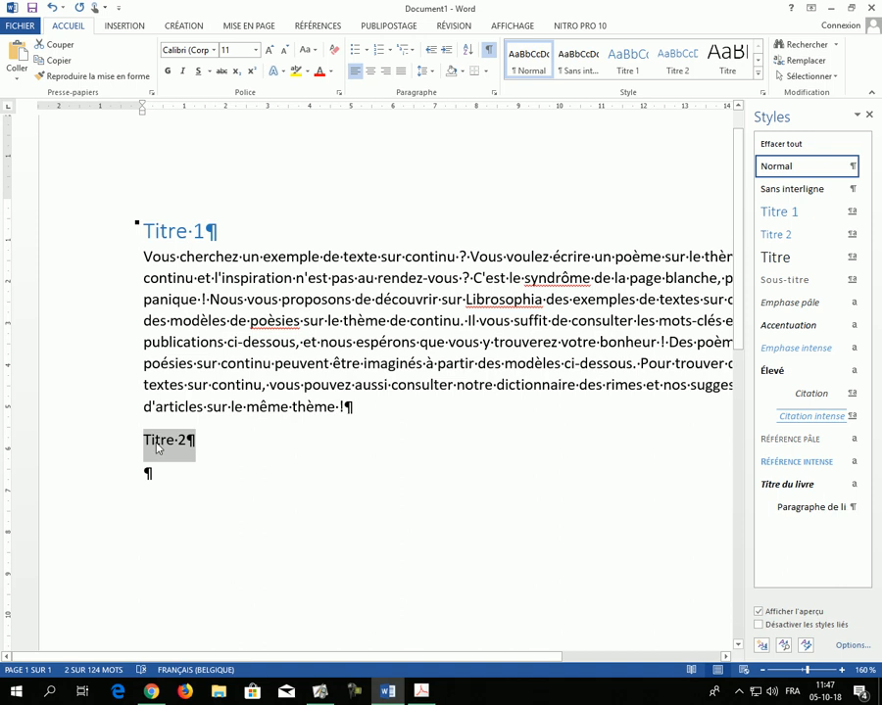
{"action": "left_click", "coordinate": [165, 443]}
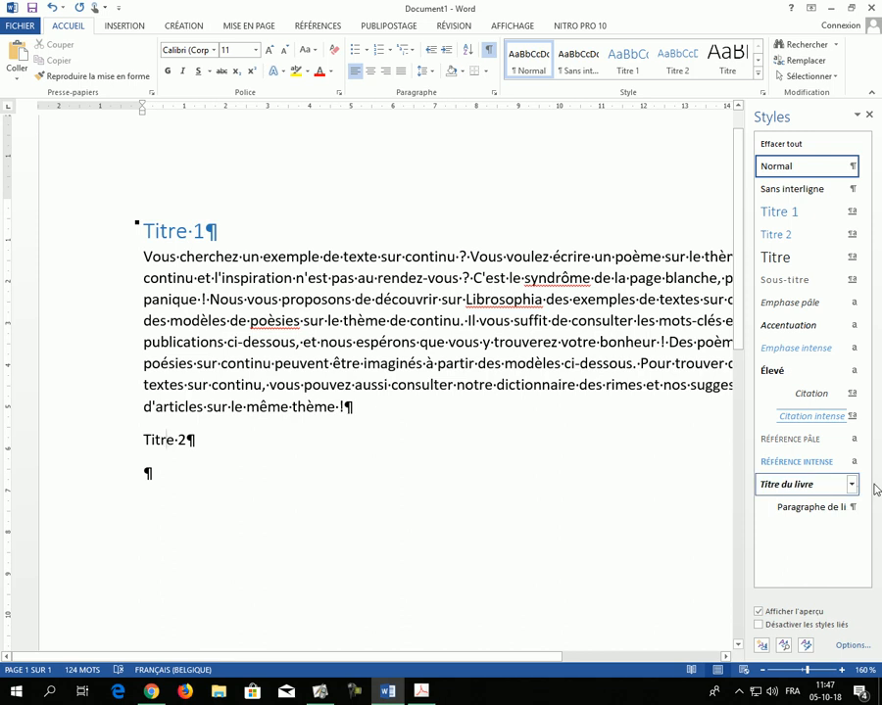
{"action": "left_click", "coordinate": [790, 220]}
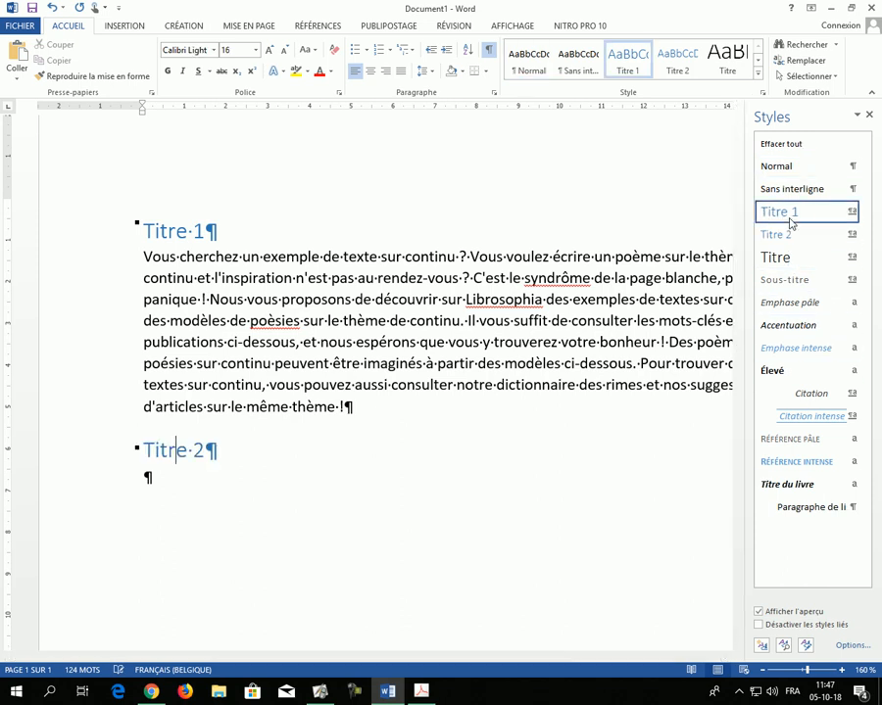
Step: Insert a line reading "Sous-Titre" between the "Titre 1" heading and the sample paragraph
{"action": "left_click", "coordinate": [144, 257]}
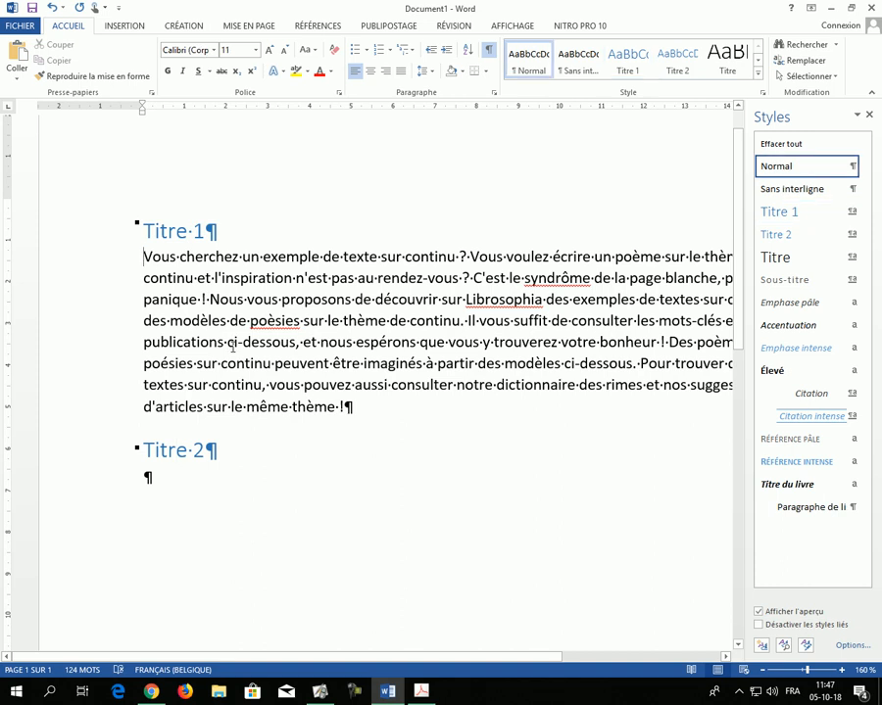
{"action": "key", "text": "Return"}
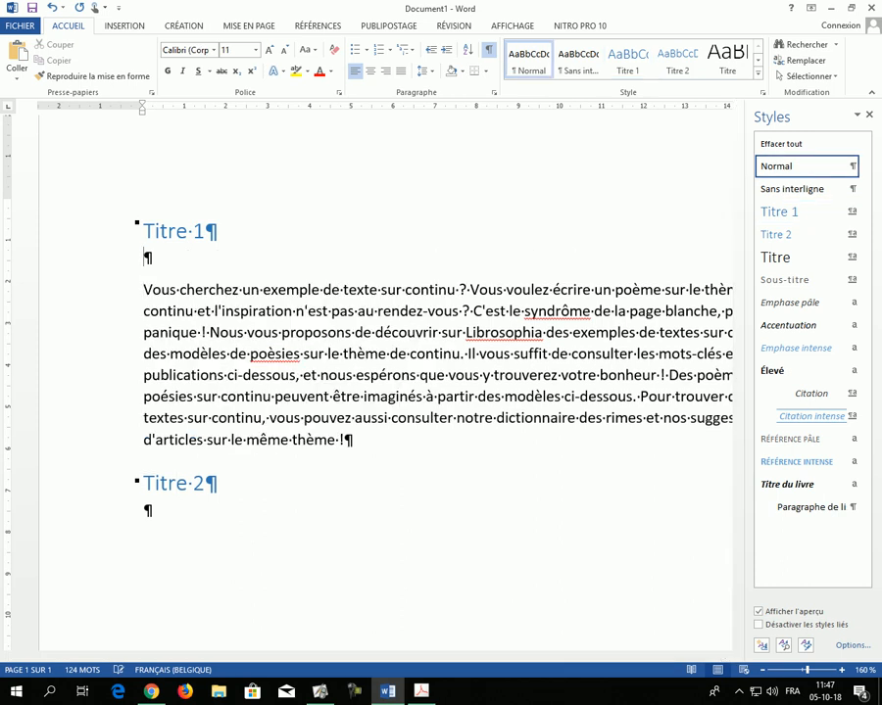
{"action": "type", "text": "Sous-Titre"}
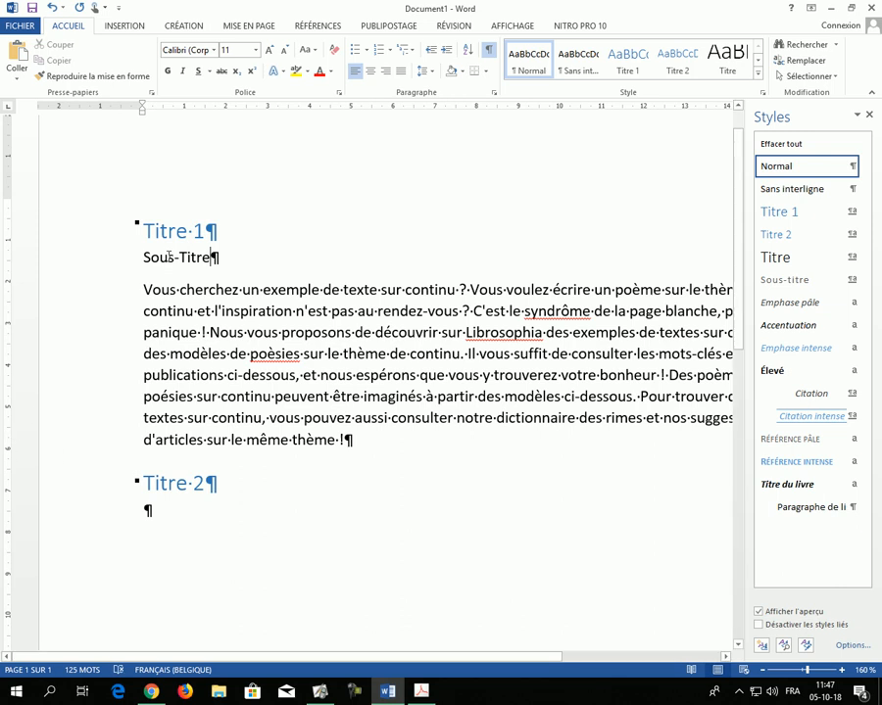
Step: Try the Titre 2, Titre 3 and Titre 4 styles on the "Sous-Titre" line and undo them, keeping its text
{"action": "left_click", "coordinate": [791, 235]}
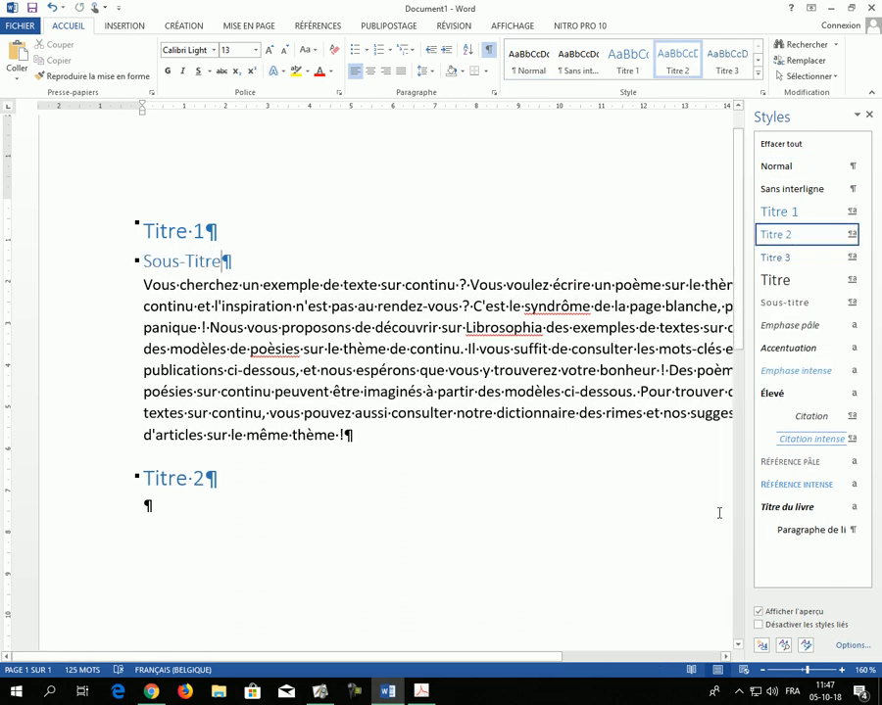
{"action": "left_click", "coordinate": [798, 263]}
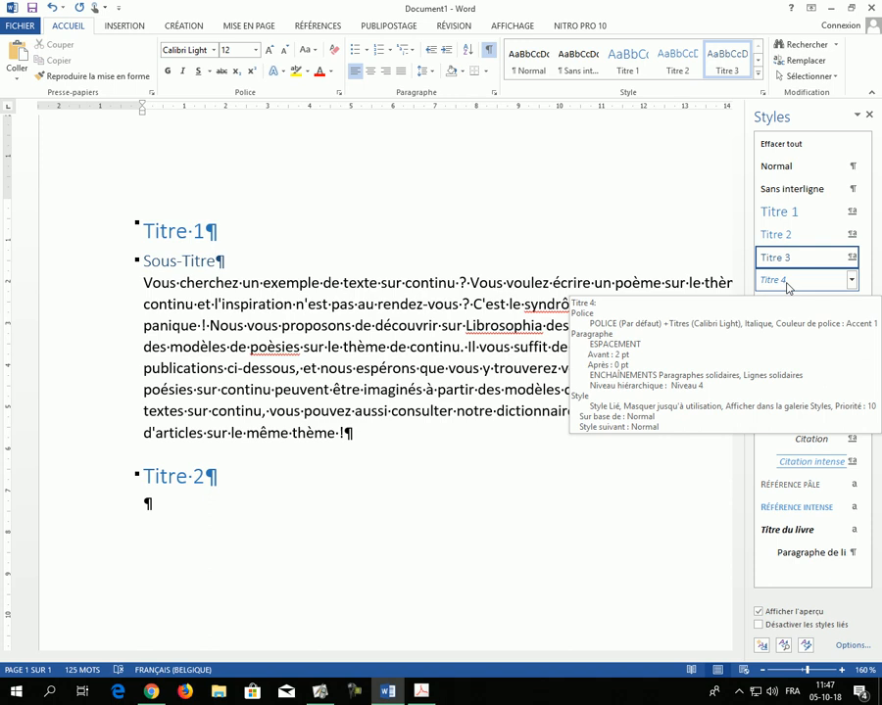
{"action": "left_click", "coordinate": [787, 284]}
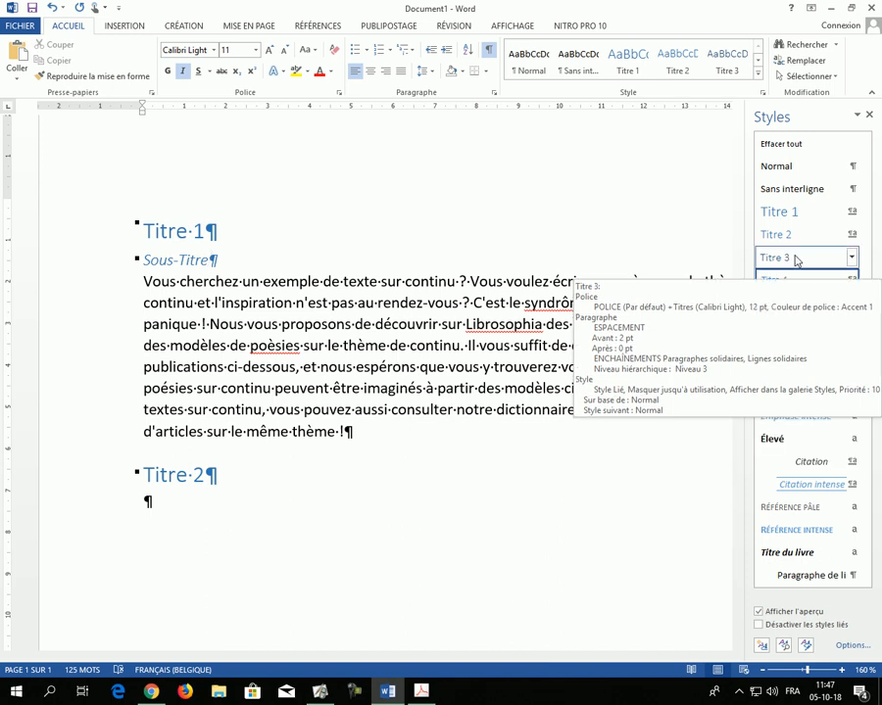
{"action": "key", "text": "ctrl+z"}
{"action": "key", "text": "ctrl+z"}
{"action": "key", "text": "ctrl+z"}
{"action": "key", "text": "ctrl+z"}
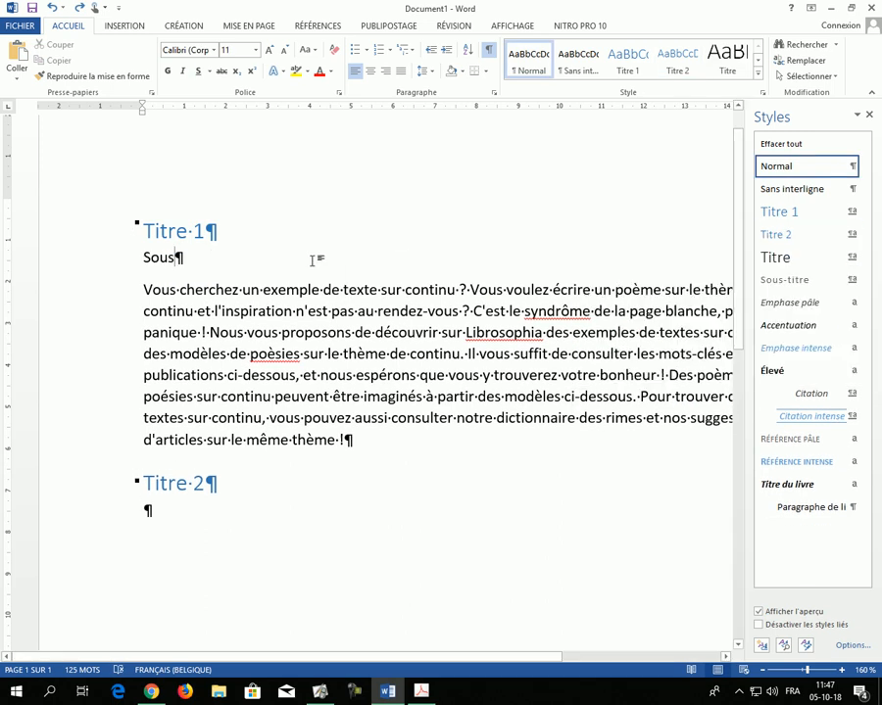
{"action": "key", "text": "ctrl+y"}
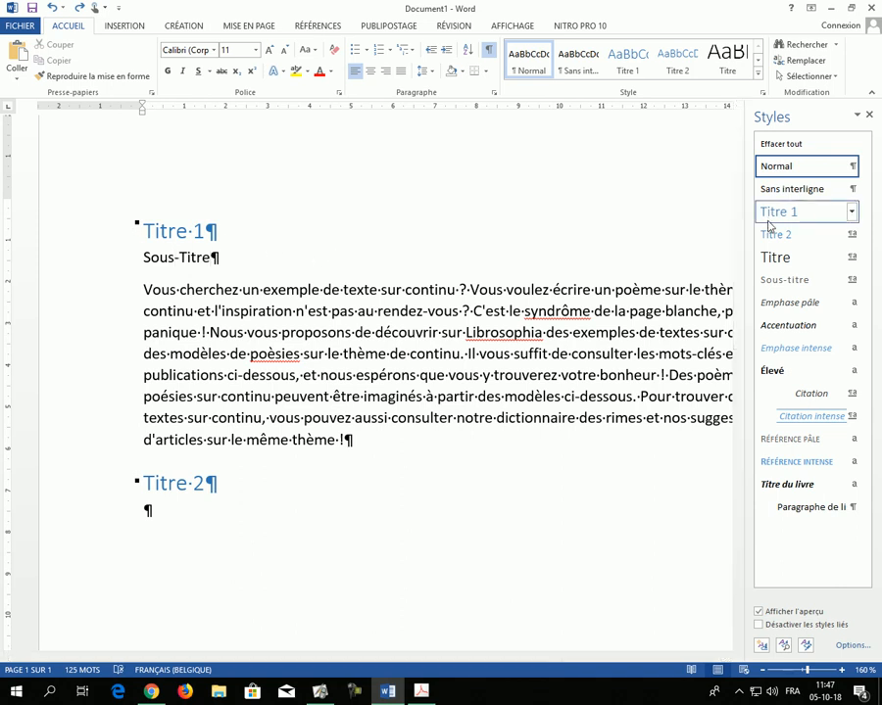
Step: Apply the Titre 2 style to the "Sous-Titre" line
{"action": "left_click", "coordinate": [179, 257]}
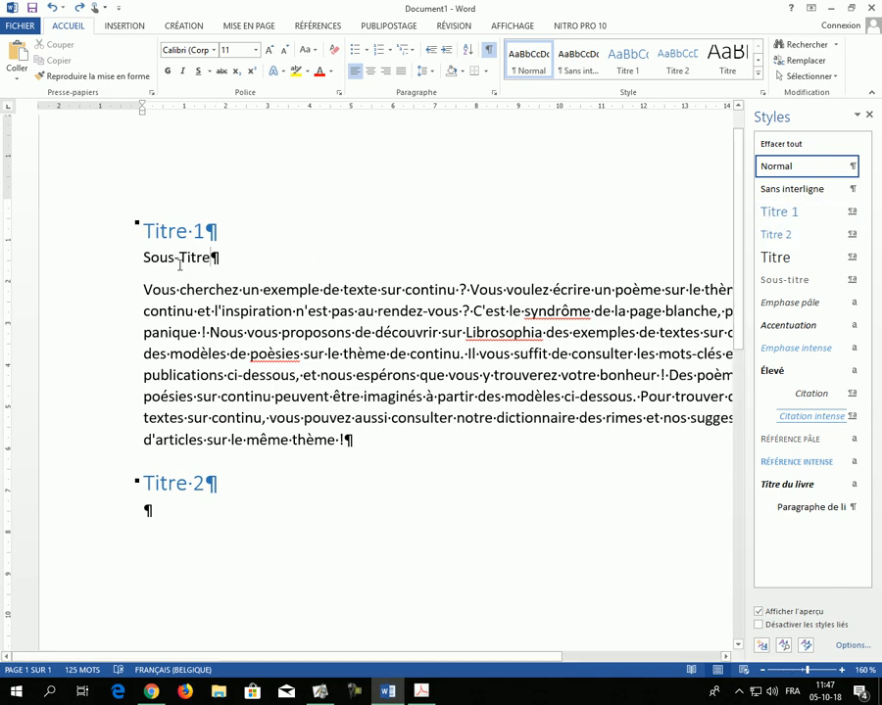
{"action": "left_click", "coordinate": [786, 237]}
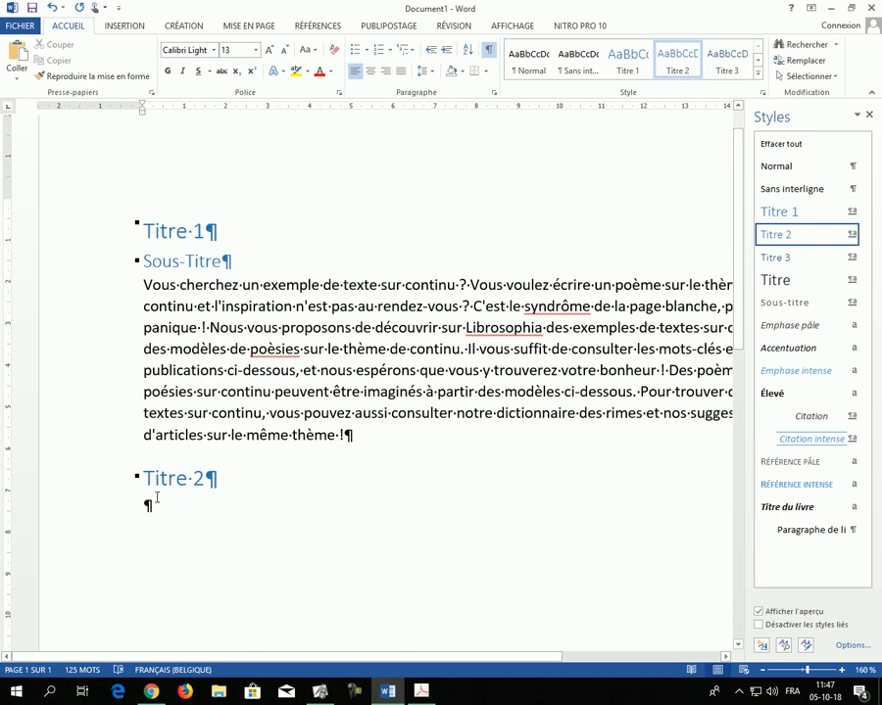
Step: Enter "Sous-Titre 2" in the empty paragraph under the "Titre 2" heading and extend the first subtitle to "Sous-Titre 1"
{"action": "left_click_drag", "start_coordinate": [166, 517], "coordinate": [236, 514]}
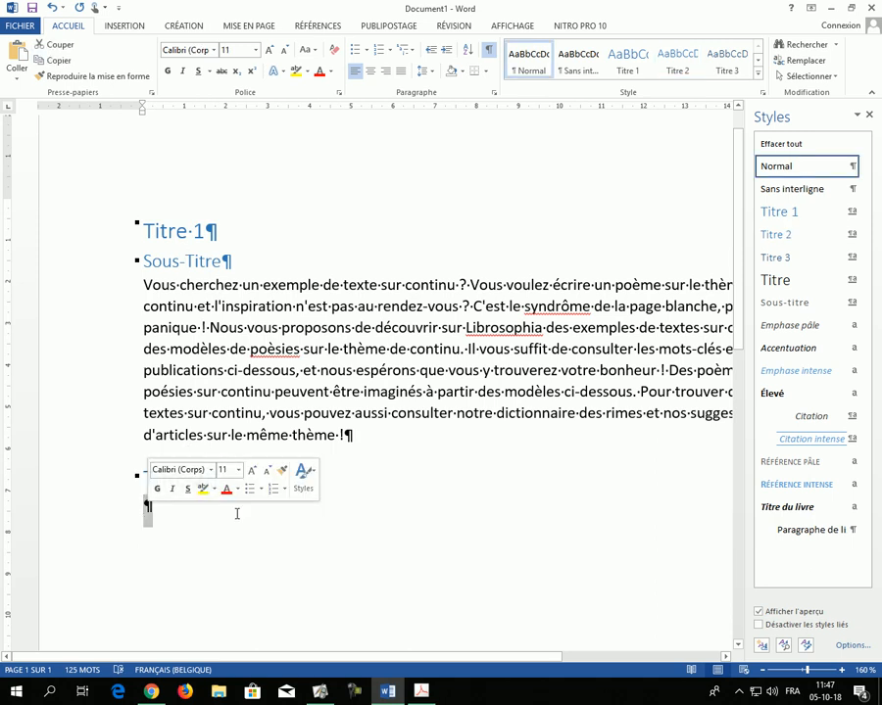
{"action": "type", "text": "Sous"}
{"action": "type", "text": "-Titre "}
{"action": "type", "text": "2"}
{"action": "type", "text": "s"}
{"action": "key", "text": "BackSpace"}
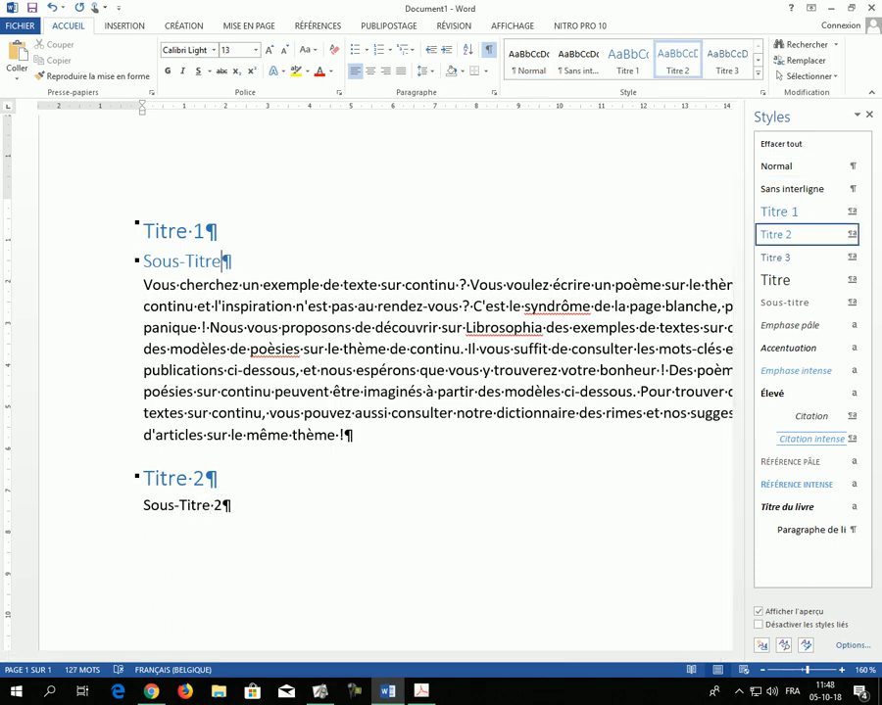
{"action": "type", "text": "1"}
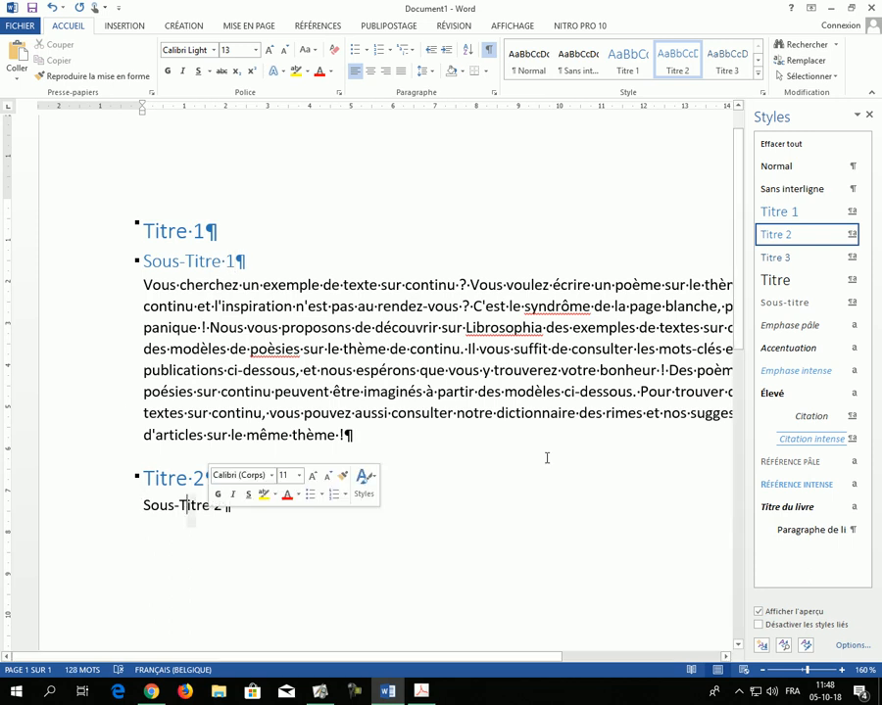
Step: Try the Titre 2 style on only a few letters of "Sous-Titre 2" and undo it
{"action": "left_click_drag", "start_coordinate": [197, 507], "coordinate": [186, 506]}
{"action": "left_click", "coordinate": [789, 243]}
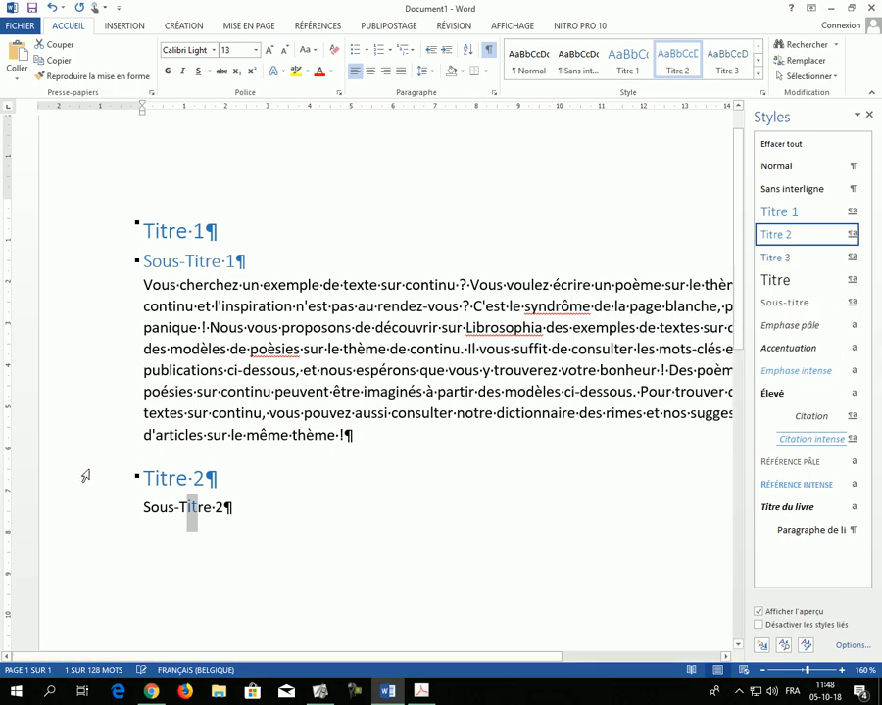
{"action": "left_click", "coordinate": [197, 506]}
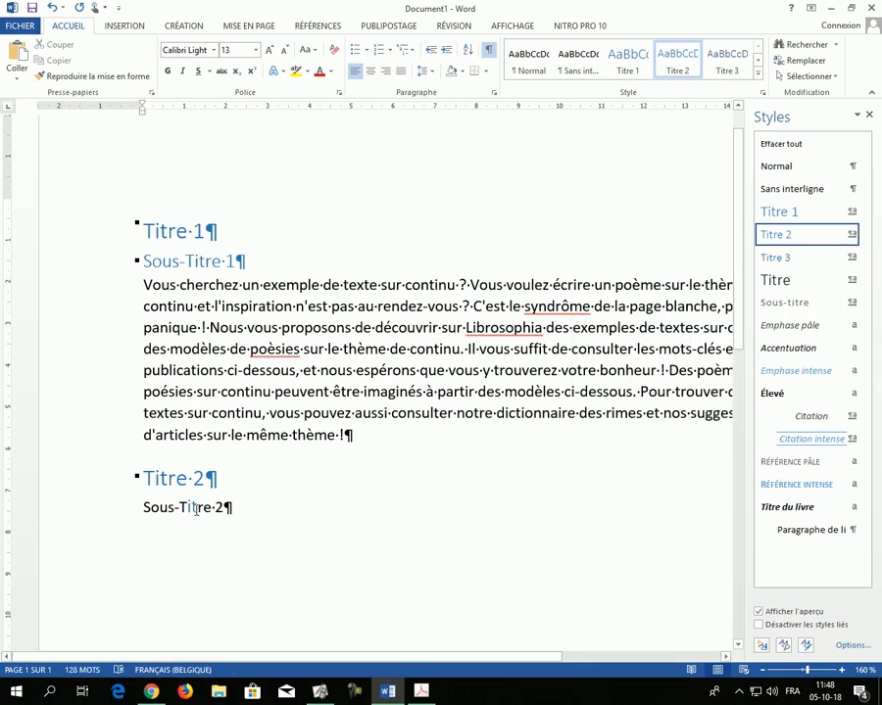
{"action": "left_click_drag", "start_coordinate": [196, 509], "coordinate": [190, 513]}
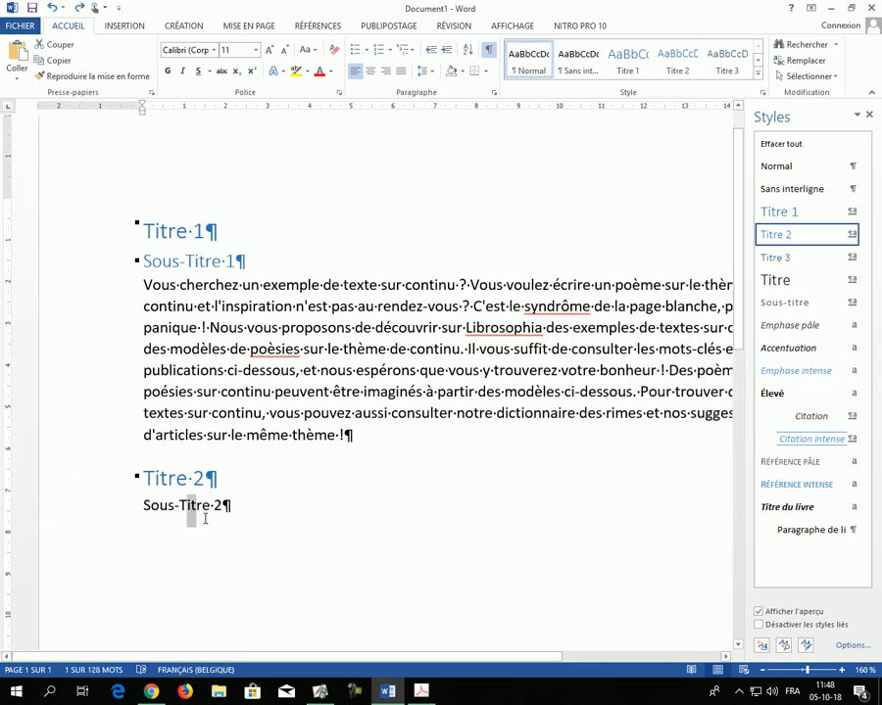
{"action": "left_click", "coordinate": [190, 509]}
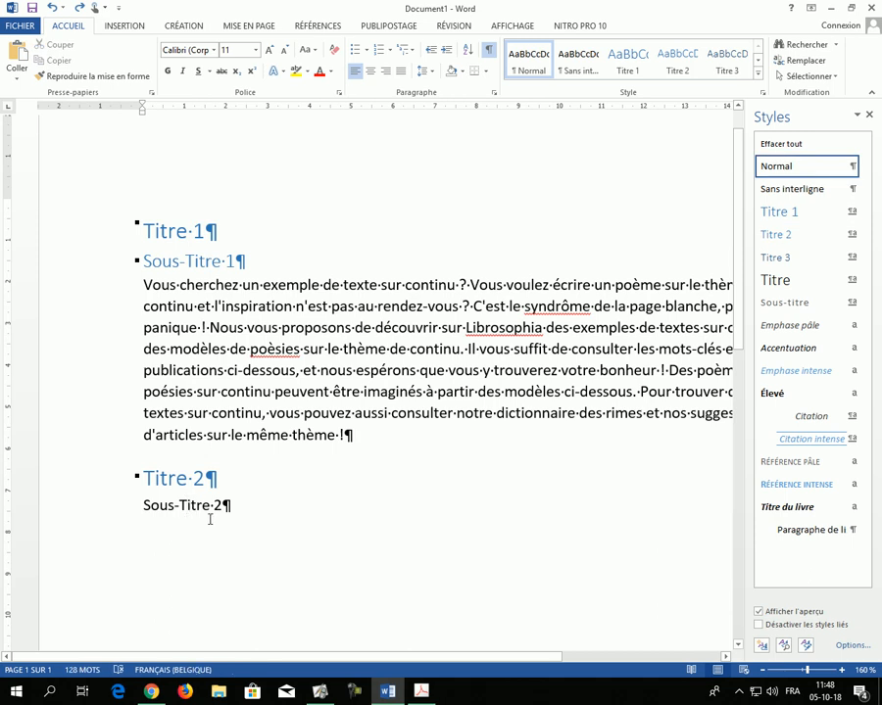
Step: Apply the Titre 2 style to the whole "Sous-Titre 2" line
{"action": "left_click", "coordinate": [98, 514]}
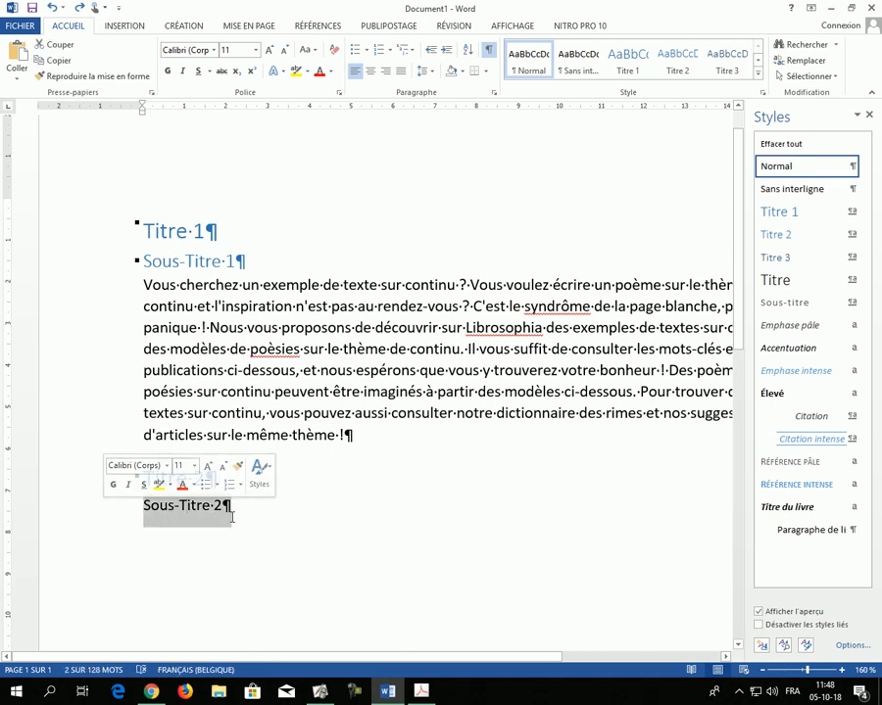
{"action": "left_click", "coordinate": [213, 517]}
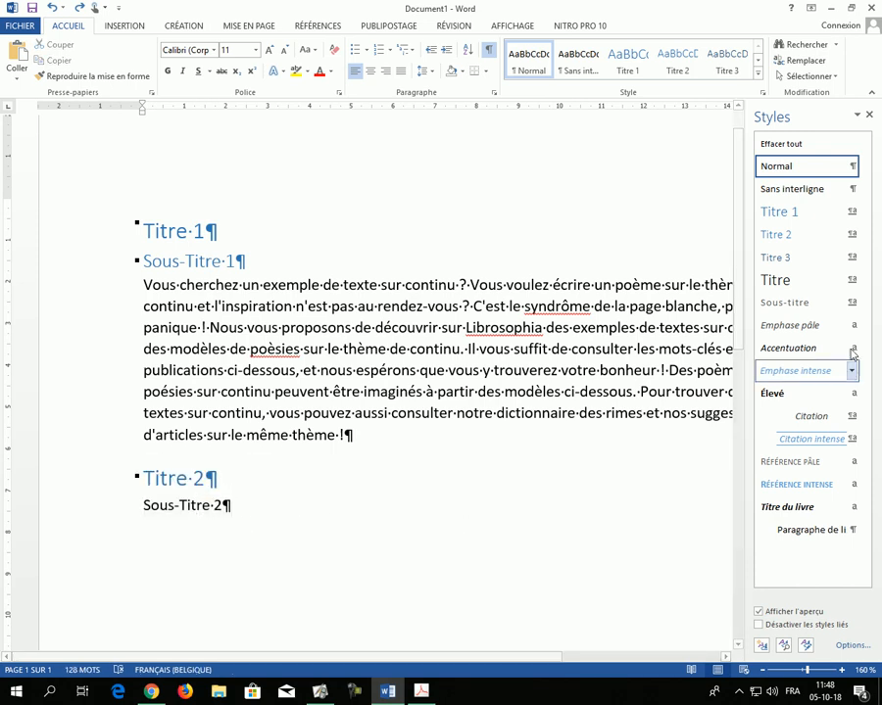
{"action": "left_click", "coordinate": [809, 236]}
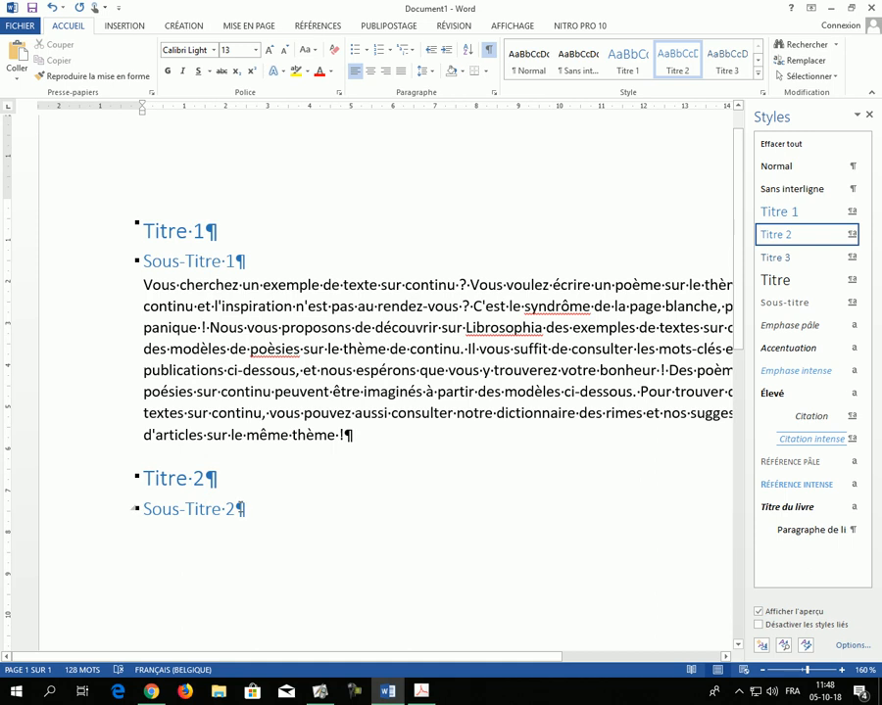
Step: Paste the copied sample paragraph under "Sous-Titre 2", keeping the text only
{"action": "scroll", "coordinate": [339, 445], "scroll_direction": "down", "scroll_amount": 5}
{"action": "scroll", "coordinate": [339, 441], "scroll_direction": "up", "scroll_amount": 2}
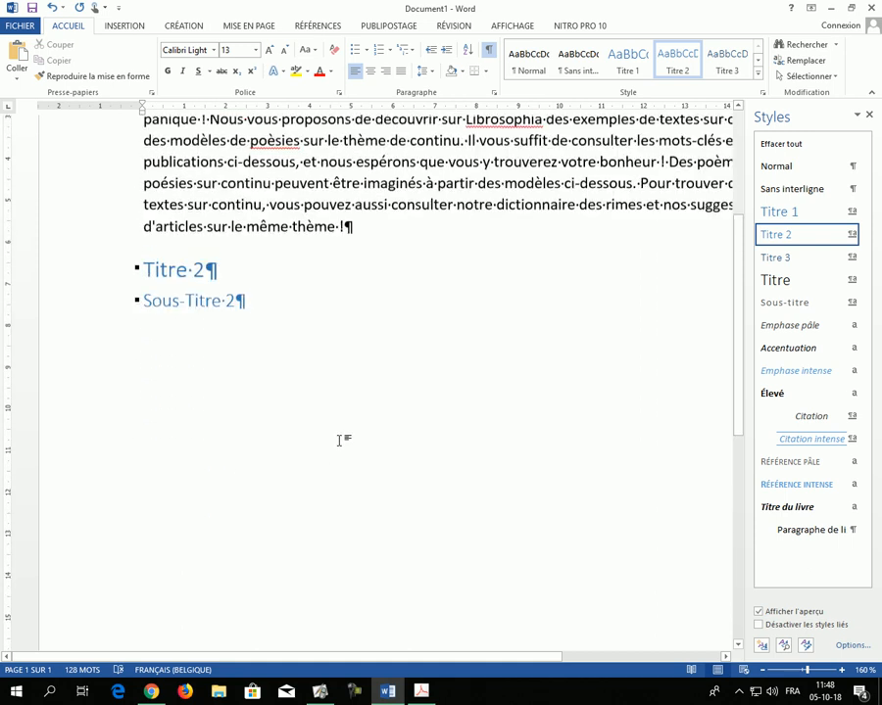
{"action": "key", "text": "Return"}
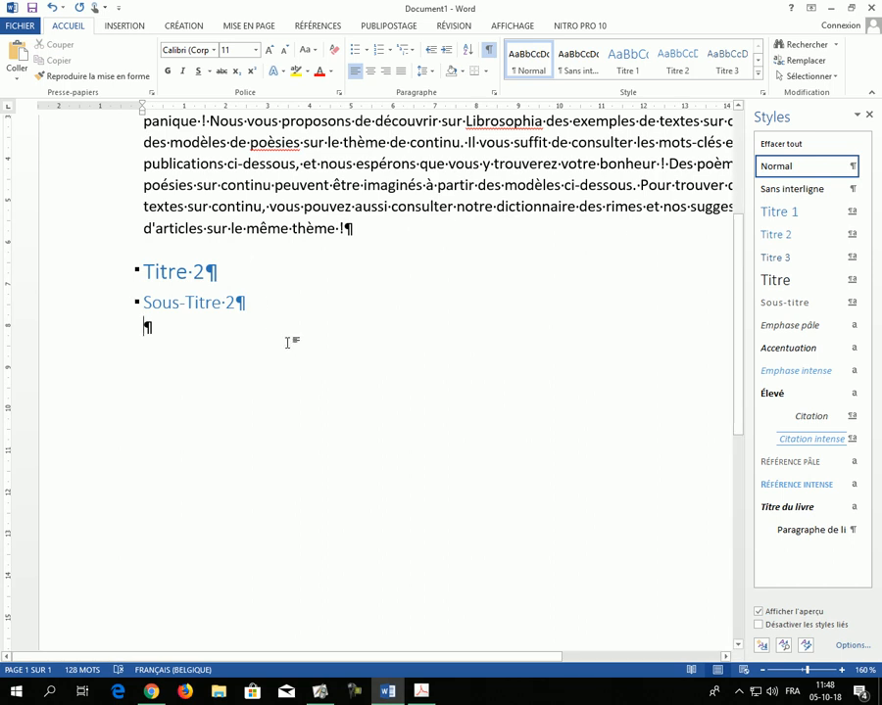
{"action": "key", "text": "ctrl+v"}
{"action": "left_click", "coordinate": [665, 487]}
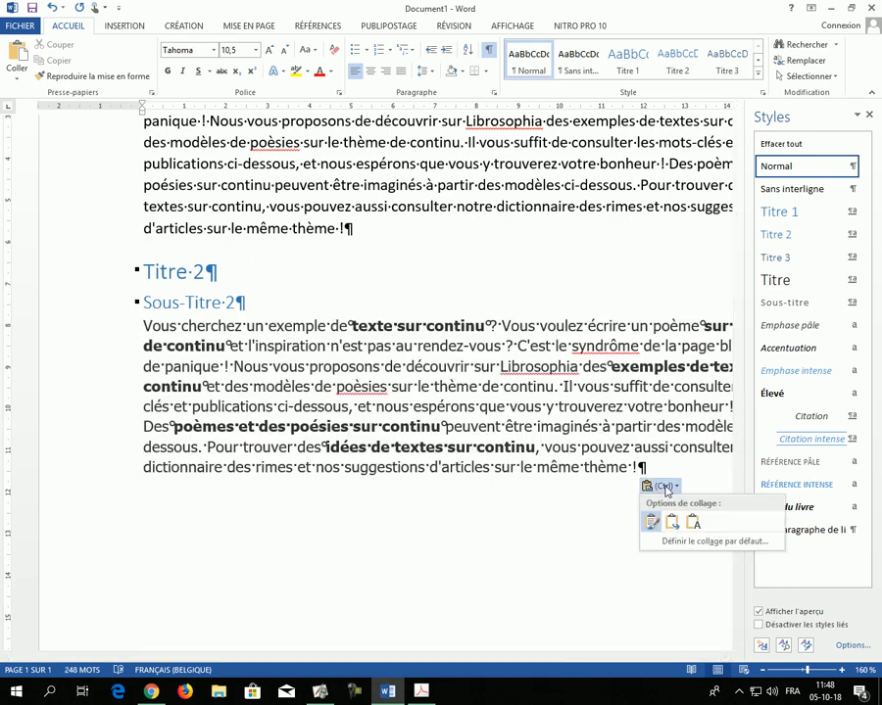
{"action": "left_click", "coordinate": [692, 524]}
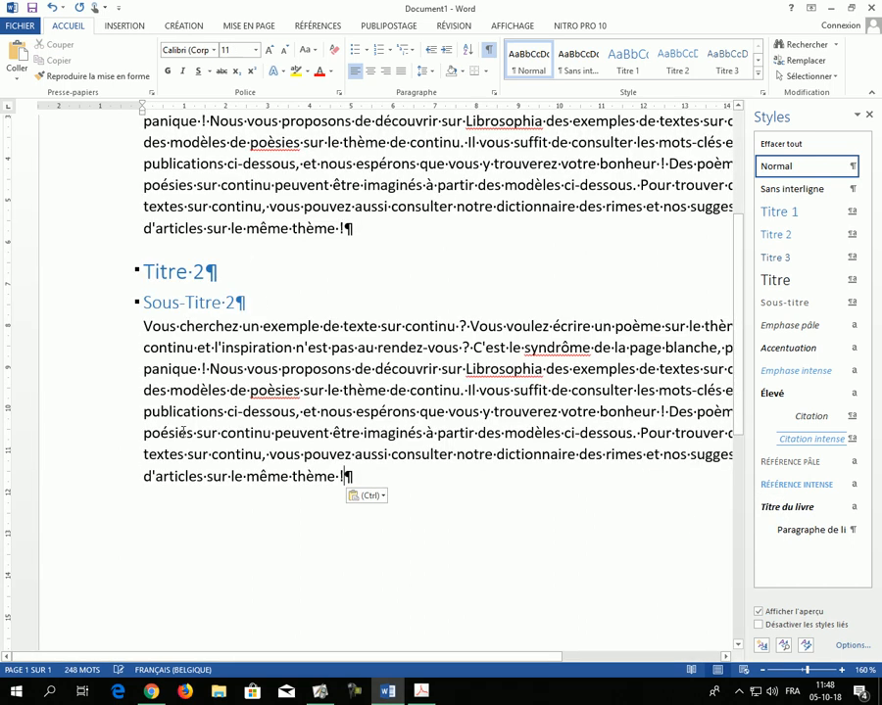
Step: Insert an empty paragraph between "Sous-Titre 2" and its sample text, and remove it again
{"action": "left_click", "coordinate": [239, 302]}
{"action": "key", "text": "Return"}
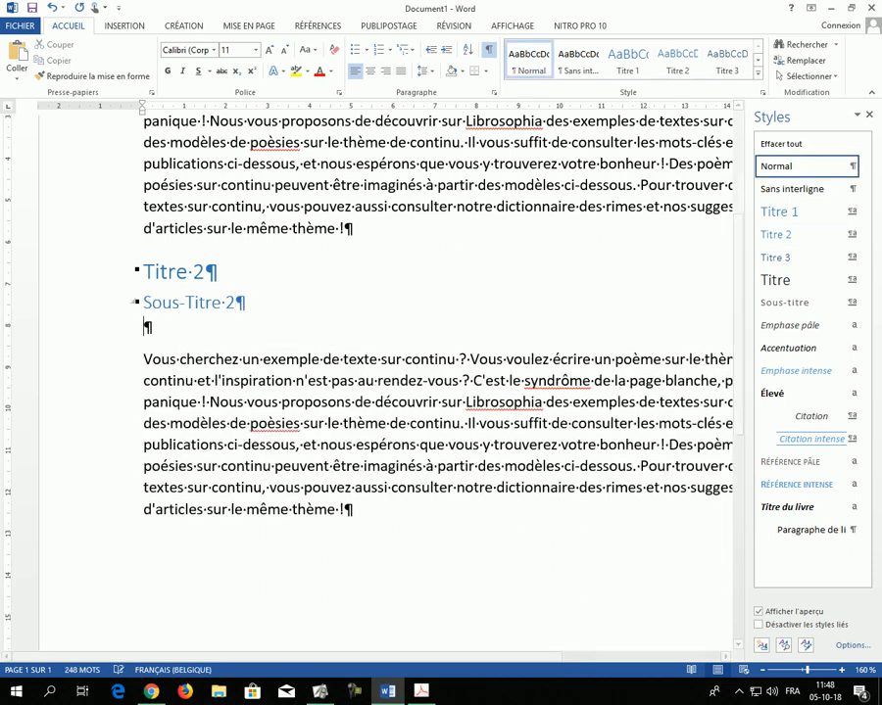
{"action": "left_click", "coordinate": [244, 306]}
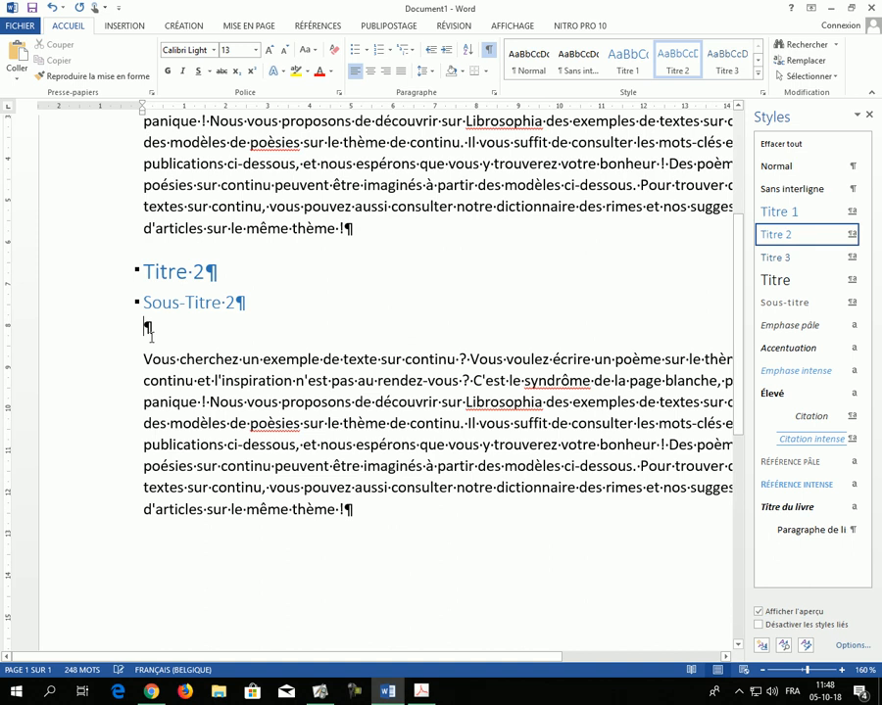
{"action": "left_click", "coordinate": [150, 333]}
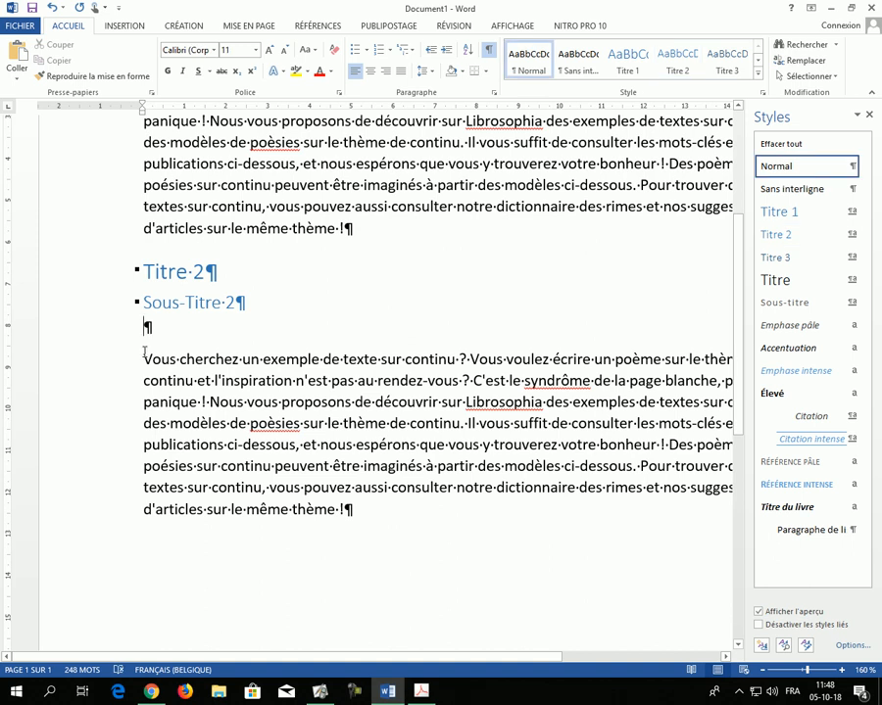
{"action": "key", "text": "BackSpace"}
Step: Reset "Sous-Titre 2" with the Normal style and with Effacer tout, reapplying Titre 2 after each
{"action": "left_click", "coordinate": [185, 302]}
{"action": "left_click", "coordinate": [93, 308]}
{"action": "left_click", "coordinate": [788, 167]}
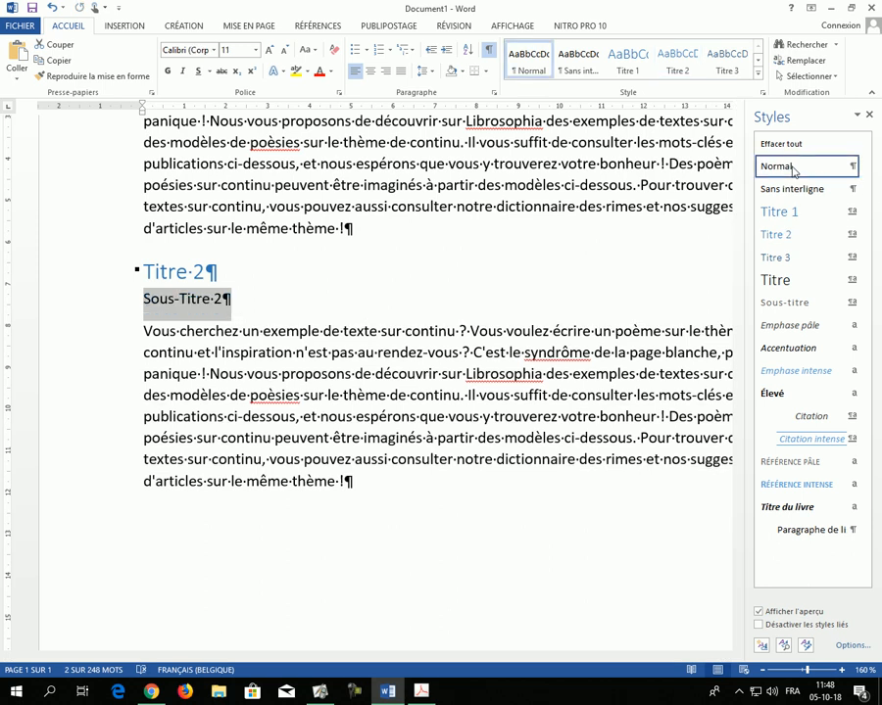
{"action": "left_click", "coordinate": [800, 241]}
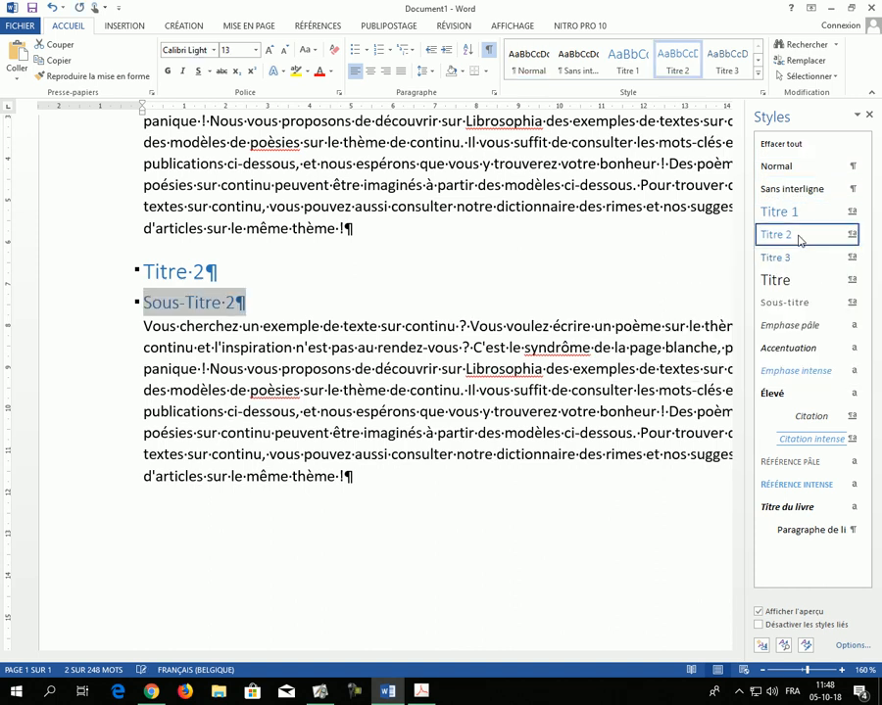
{"action": "left_click", "coordinate": [784, 147]}
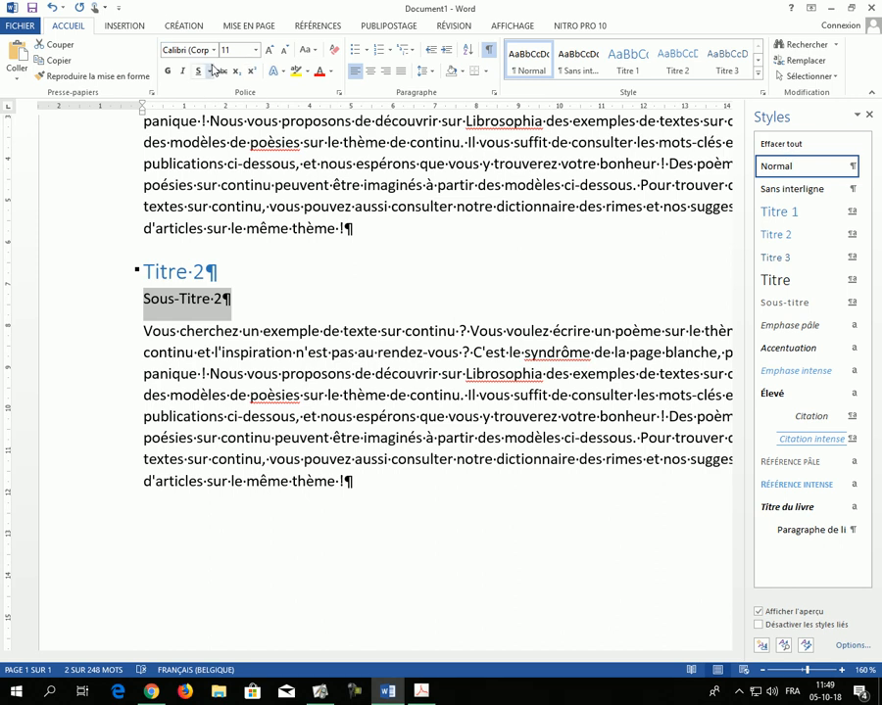
{"action": "left_click", "coordinate": [792, 235]}
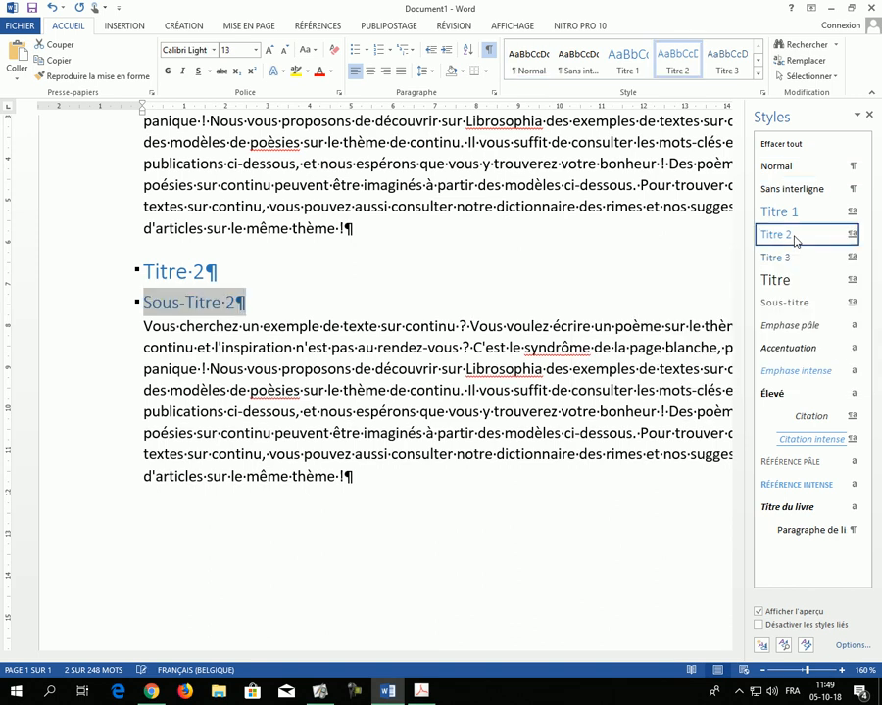
Step: Duplicate the "Titre 2" and "Sous-Titre 2" headings below the second sample paragraph
{"action": "scroll", "coordinate": [329, 525], "scroll_direction": "up", "scroll_amount": 3}
{"action": "scroll", "coordinate": [343, 527], "scroll_direction": "down", "scroll_amount": 3}
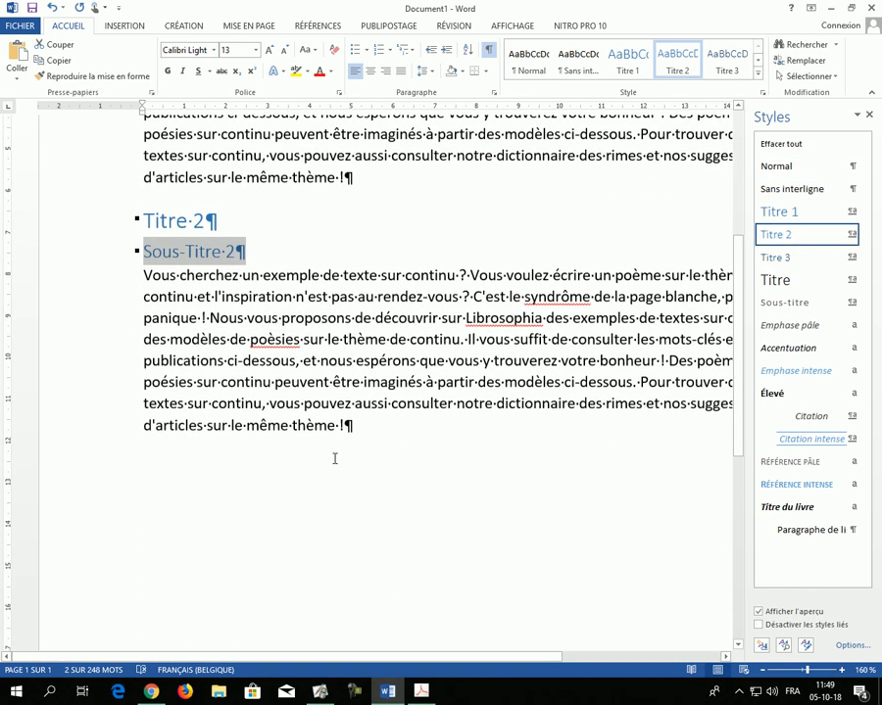
{"action": "left_click", "coordinate": [350, 426]}
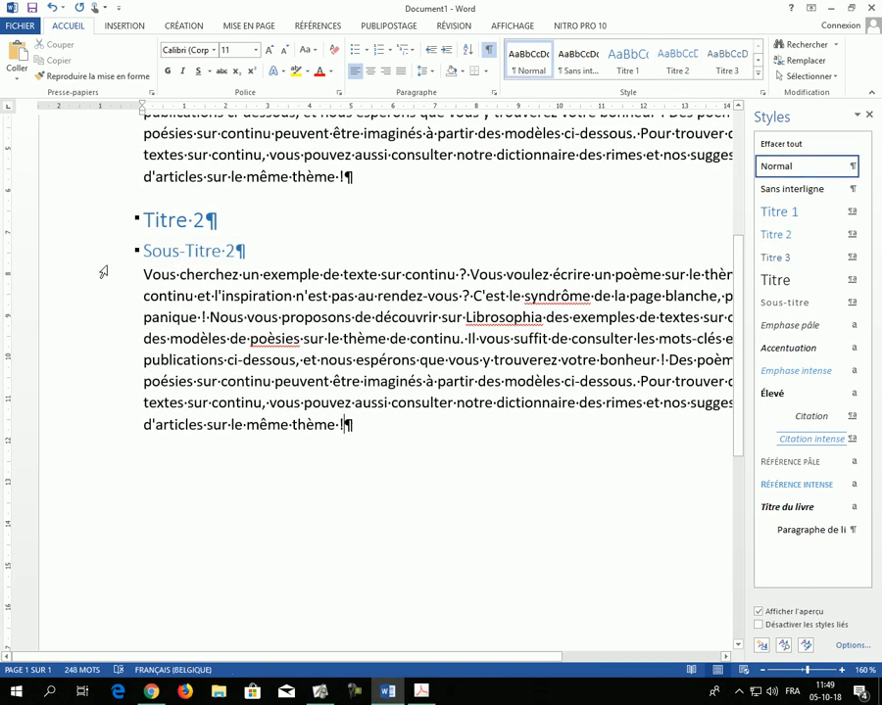
{"action": "left_click", "coordinate": [145, 219]}
{"action": "left_click_drag", "start_coordinate": [79, 231], "coordinate": [77, 251]}
{"action": "key", "text": "ctrl+c"}
{"action": "left_click", "coordinate": [349, 469]}
{"action": "key", "text": "Return"}
{"action": "key", "text": "ctrl+v"}
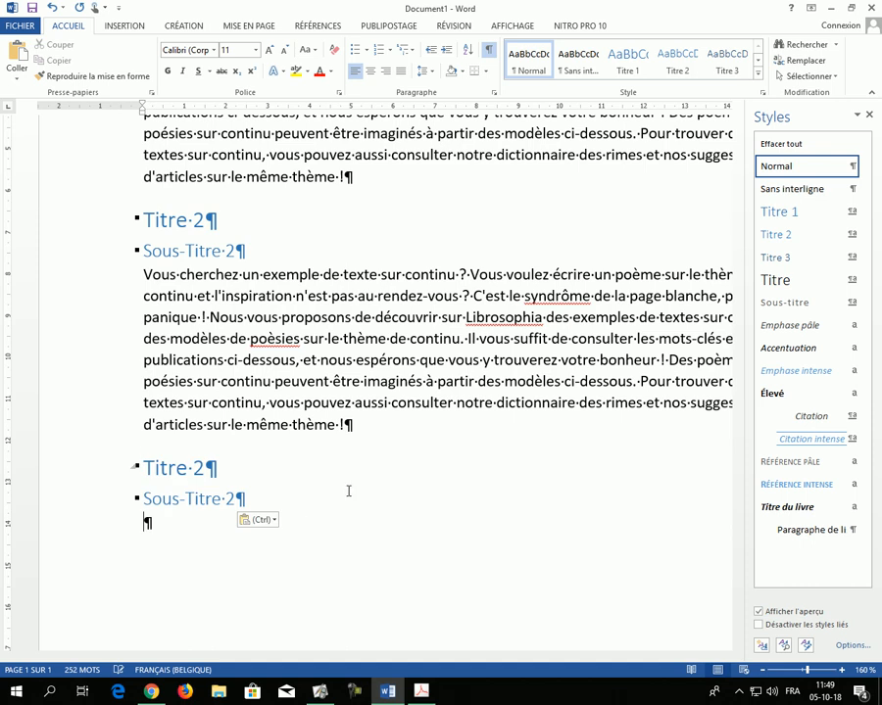
Step: Renumber the duplicated headings to "Titre 3" and "Sous-Titre 3"
{"action": "left_click", "coordinate": [195, 468]}
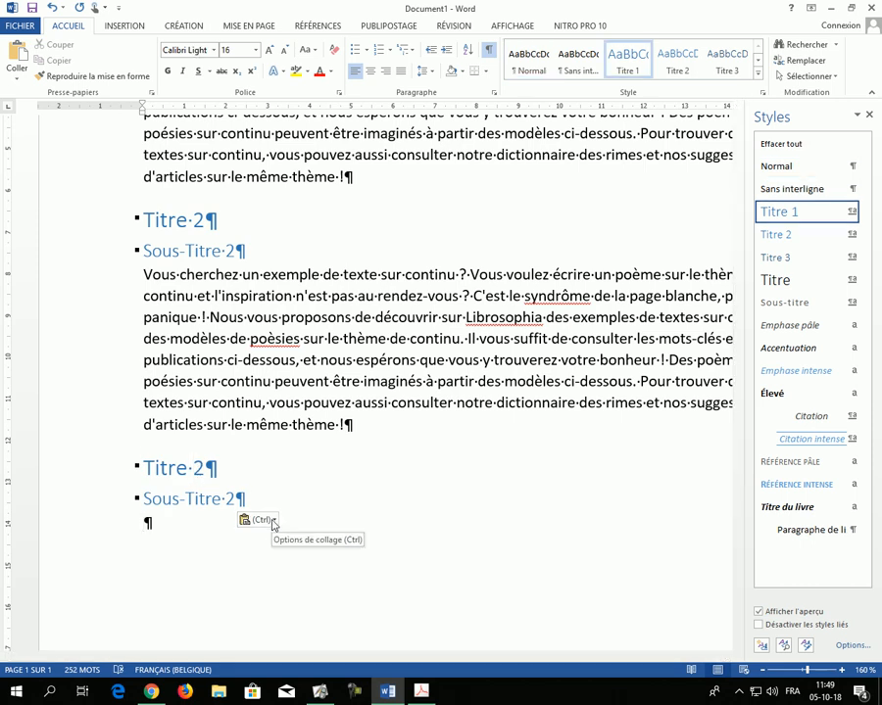
{"action": "key", "text": "Delete"}
{"action": "type", "text": "3"}
{"action": "left_click", "coordinate": [228, 500]}
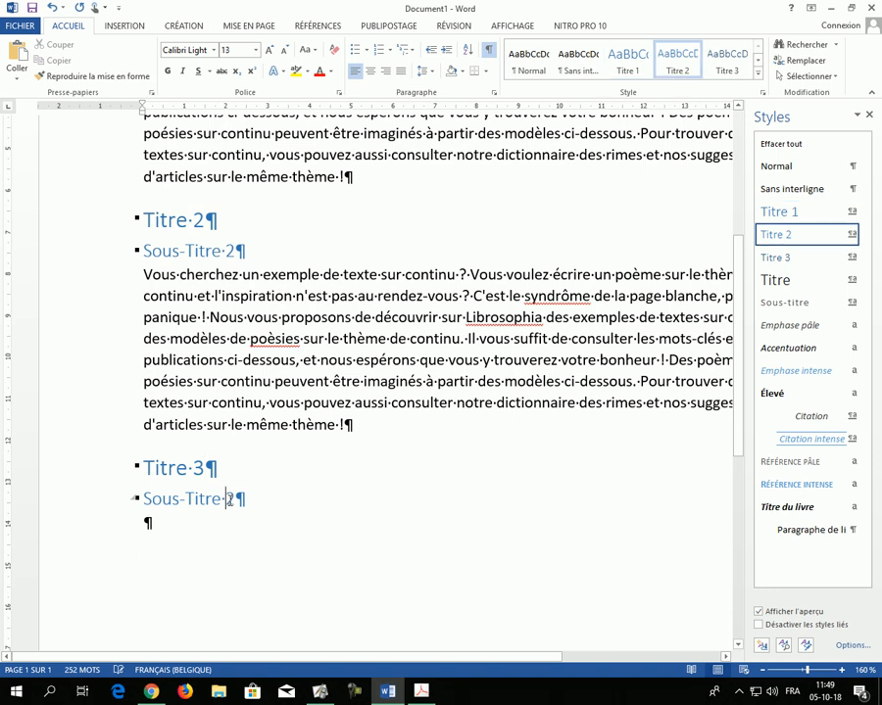
{"action": "key", "text": "Delete"}
{"action": "type", "text": "3"}
{"action": "left_click", "coordinate": [142, 523]}
{"action": "key", "text": "ctrl+v"}
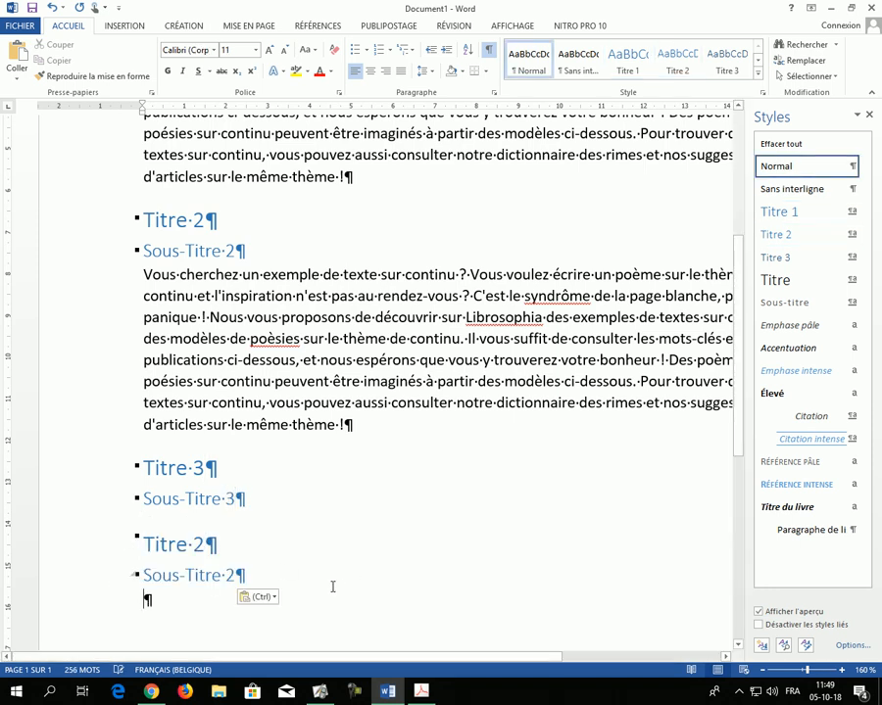
{"action": "key", "text": "ctrl+z"}
Step: Copy the sample paragraph from under "Sous-Titre 2" and paste it under "Sous-Titre 3"
{"action": "left_click_drag", "start_coordinate": [105, 281], "coordinate": [86, 425]}
{"action": "key", "text": "ctrl+c"}
{"action": "left_click", "coordinate": [149, 526]}
{"action": "key", "text": "ctrl+v"}
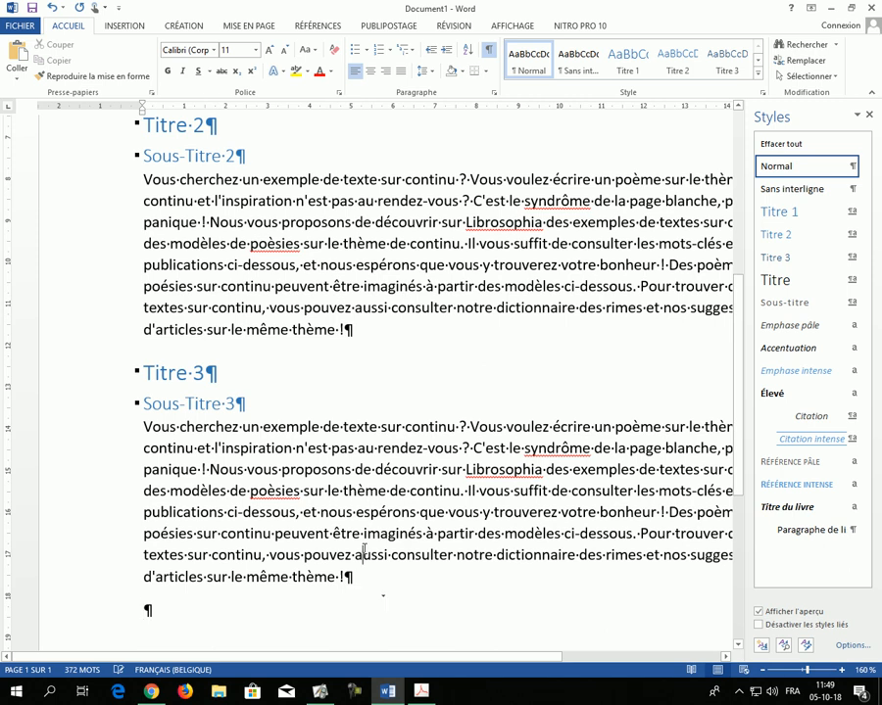
Step: Try bold formatting on the "Titre 1" heading and undo it
{"action": "scroll", "coordinate": [220, 572], "scroll_direction": "down", "scroll_amount": 6, "text": "ctrl"}
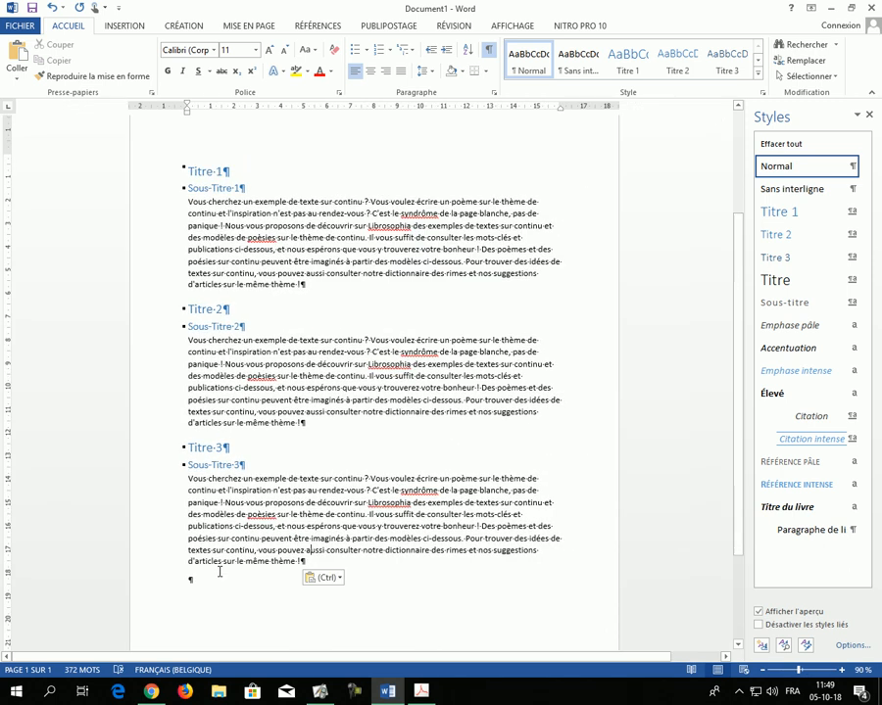
{"action": "scroll", "coordinate": [218, 568], "scroll_direction": "down", "scroll_amount": 1}
{"action": "key", "text": "ctrl+Home"}
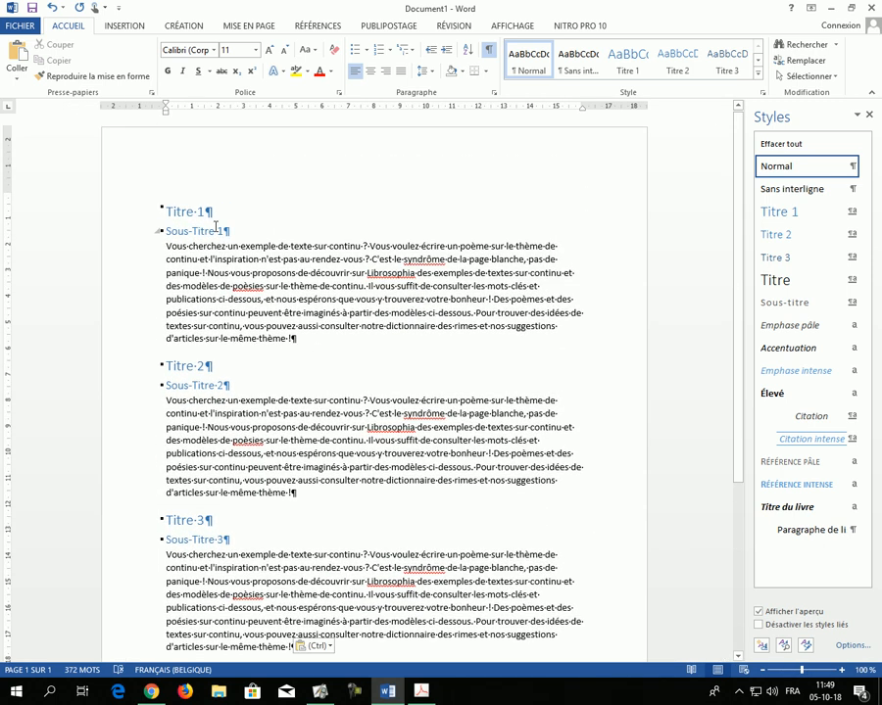
{"action": "scroll", "coordinate": [320, 367], "scroll_direction": "up", "scroll_amount": 3, "text": "ctrl"}
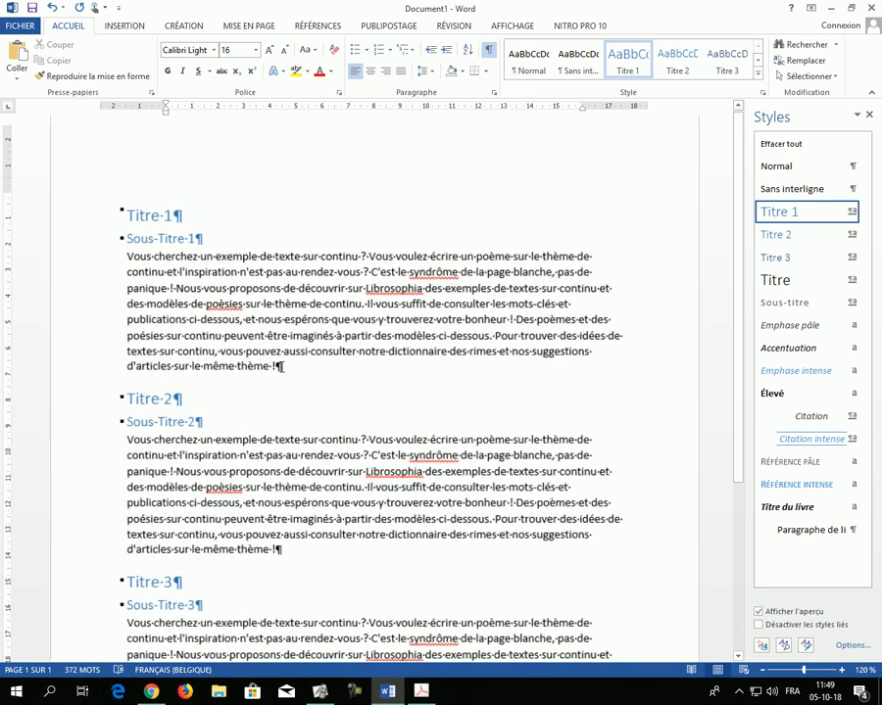
{"action": "scroll", "coordinate": [282, 367], "scroll_direction": "down", "scroll_amount": 2}
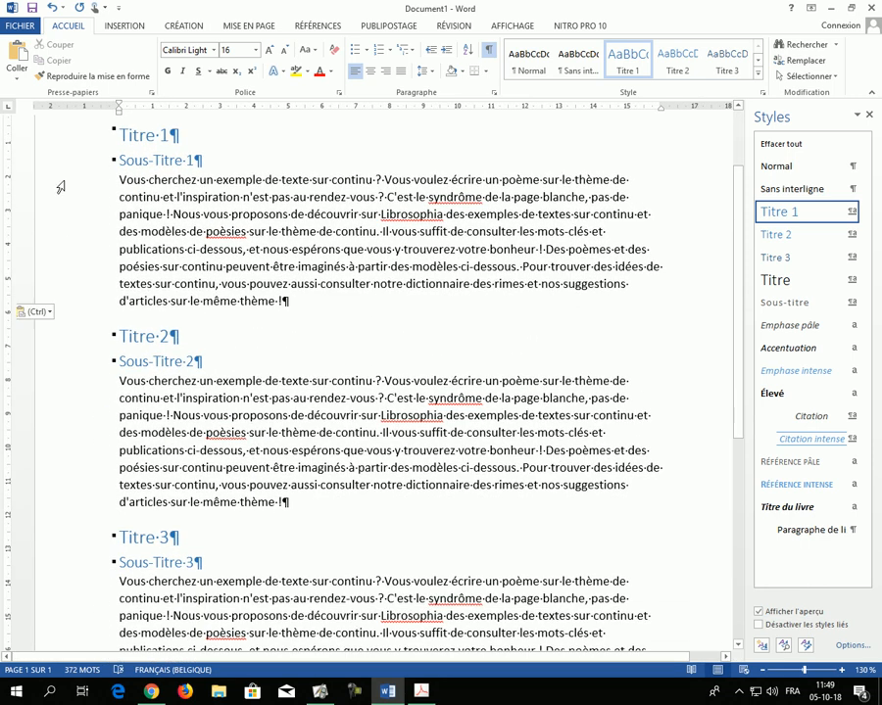
{"action": "scroll", "coordinate": [155, 229], "scroll_direction": "up", "scroll_amount": 2}
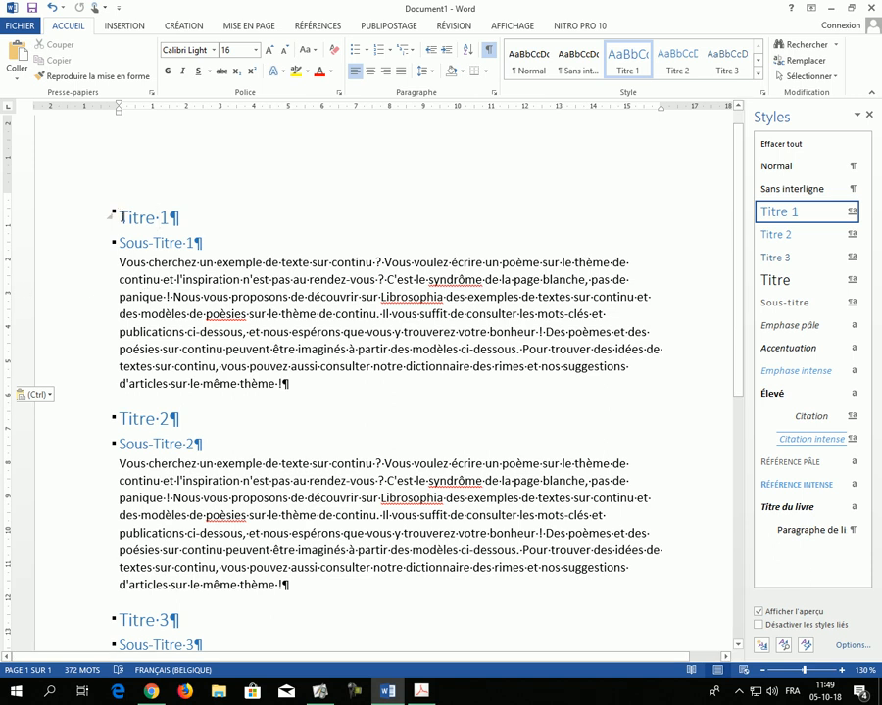
{"action": "left_click_drag", "start_coordinate": [120, 218], "coordinate": [177, 218]}
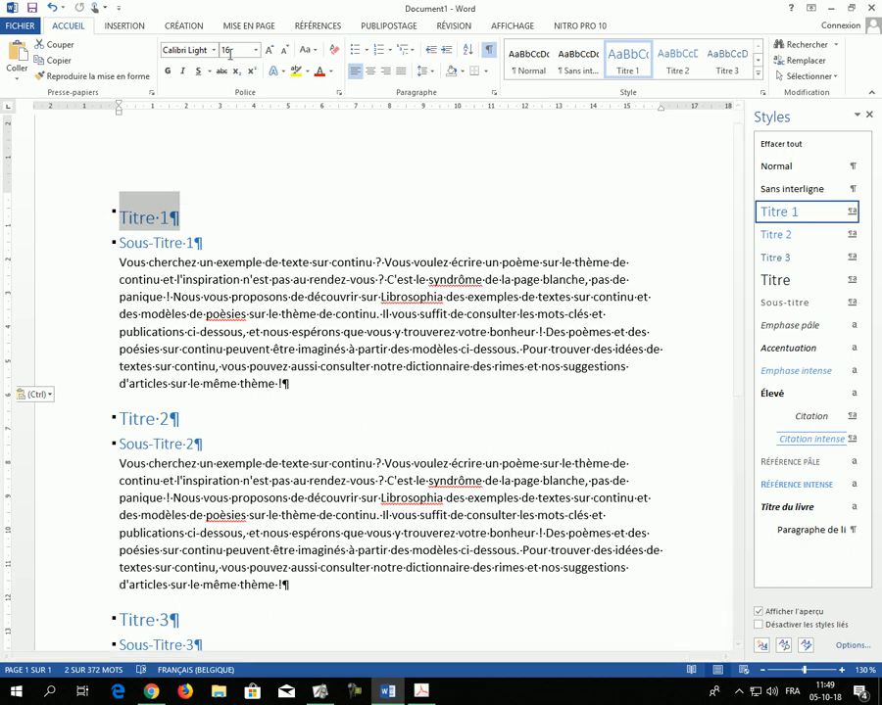
{"action": "left_click", "coordinate": [168, 73]}
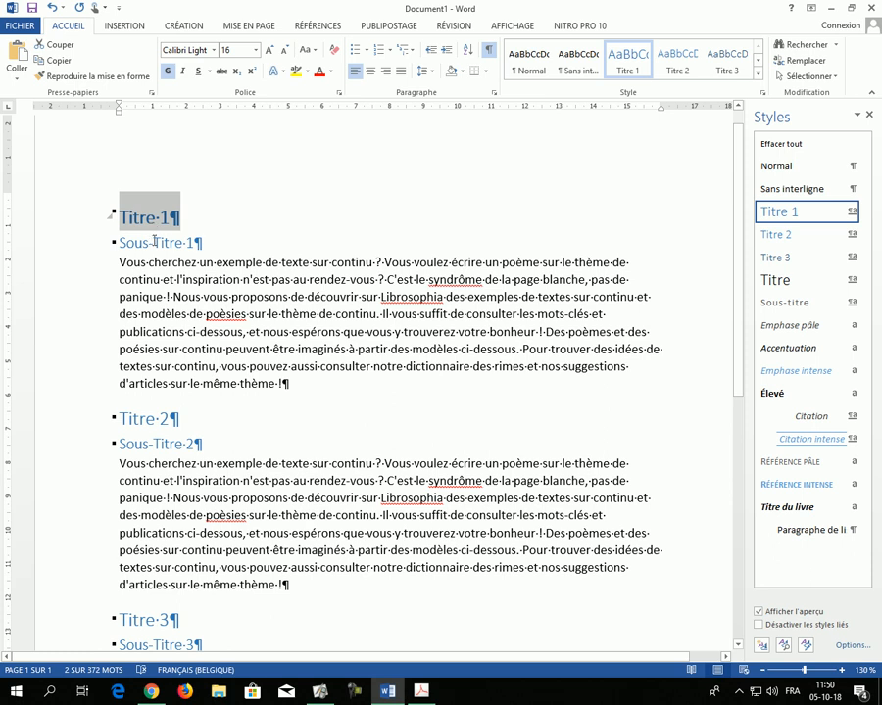
{"action": "key", "text": "ctrl+z"}
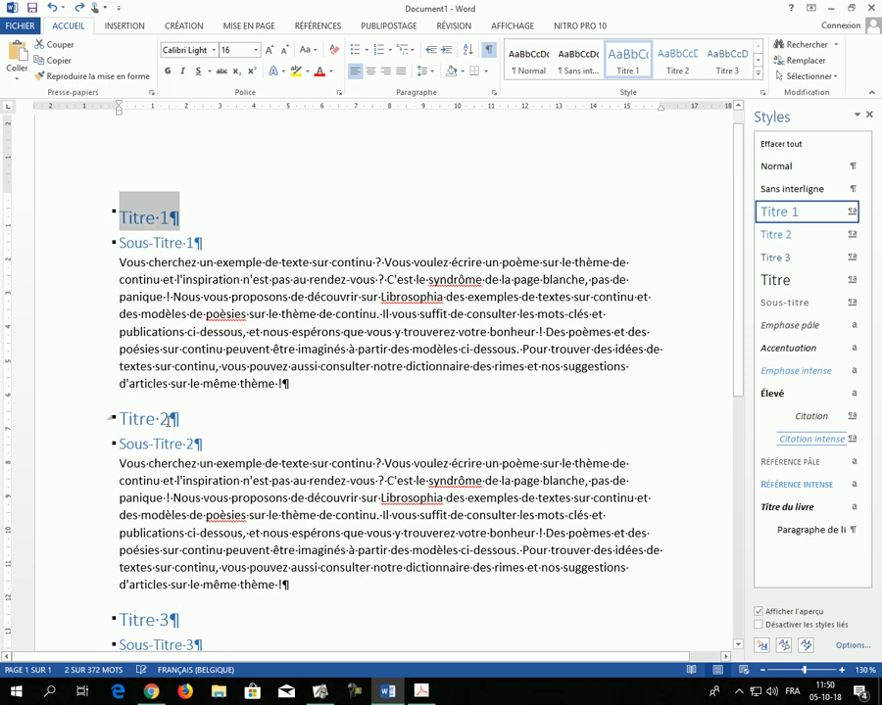
{"action": "left_click", "coordinate": [281, 218]}
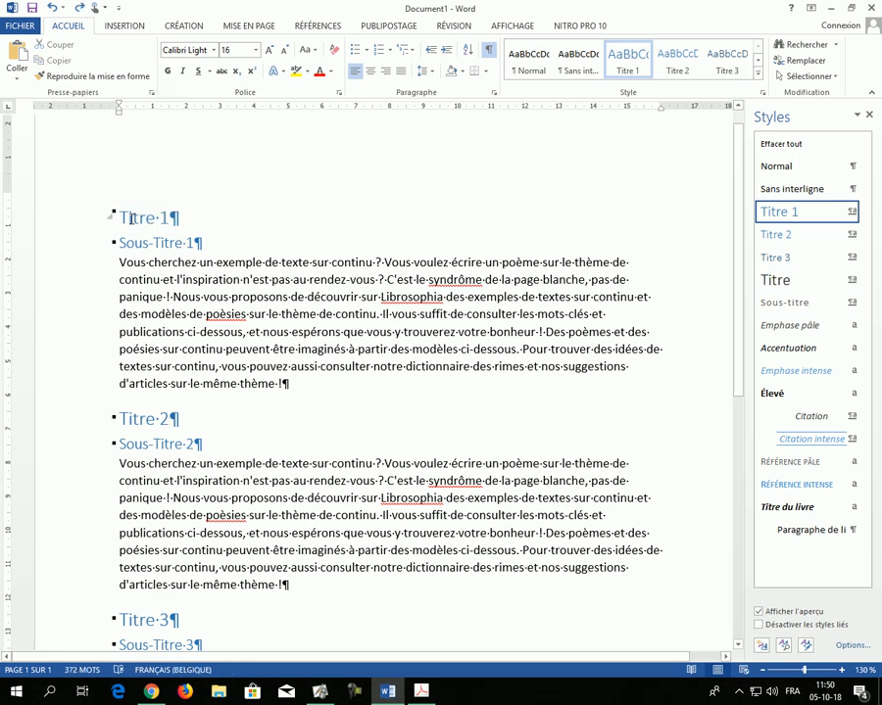
{"action": "left_click_drag", "start_coordinate": [260, 314], "coordinate": [267, 314]}
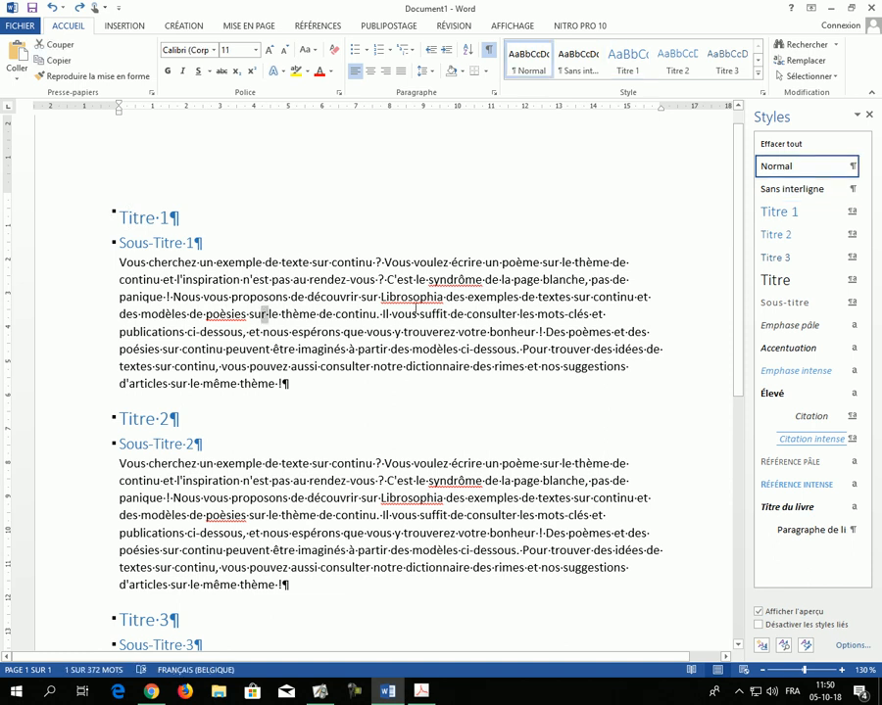
Step: Modify the Titre 1 style to green, bold, 22 pt text
{"action": "left_click", "coordinate": [395, 333]}
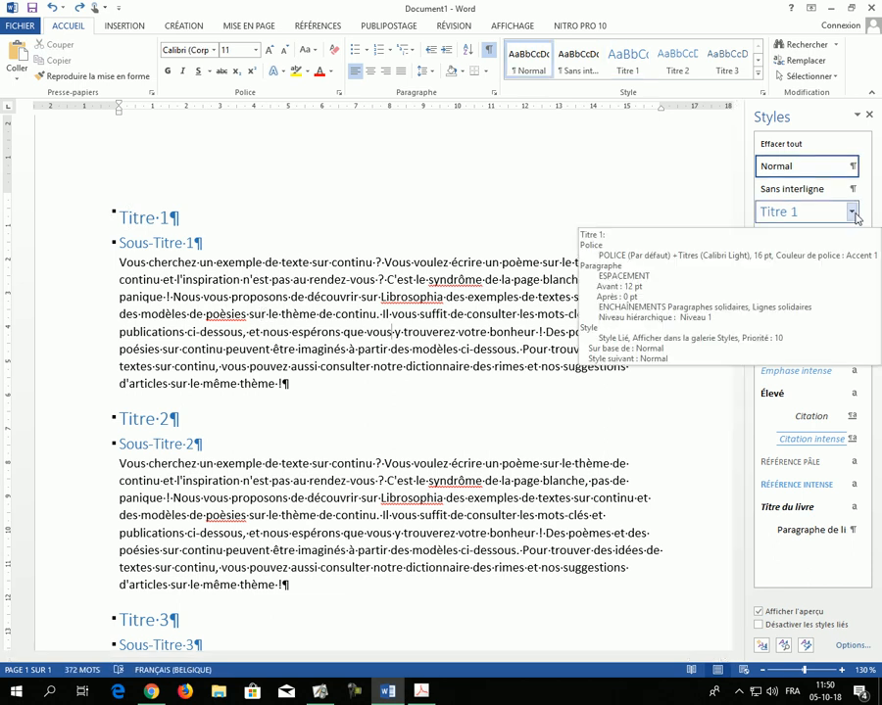
{"action": "left_click", "coordinate": [851, 214]}
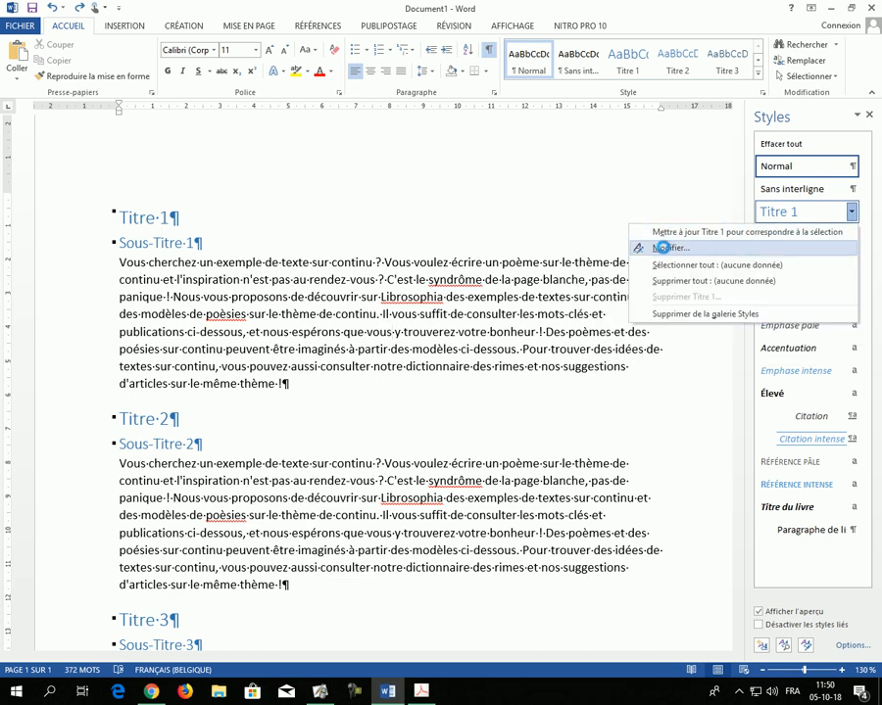
{"action": "left_click", "coordinate": [665, 248]}
{"action": "left_click_drag", "start_coordinate": [388, 161], "coordinate": [525, 176]}
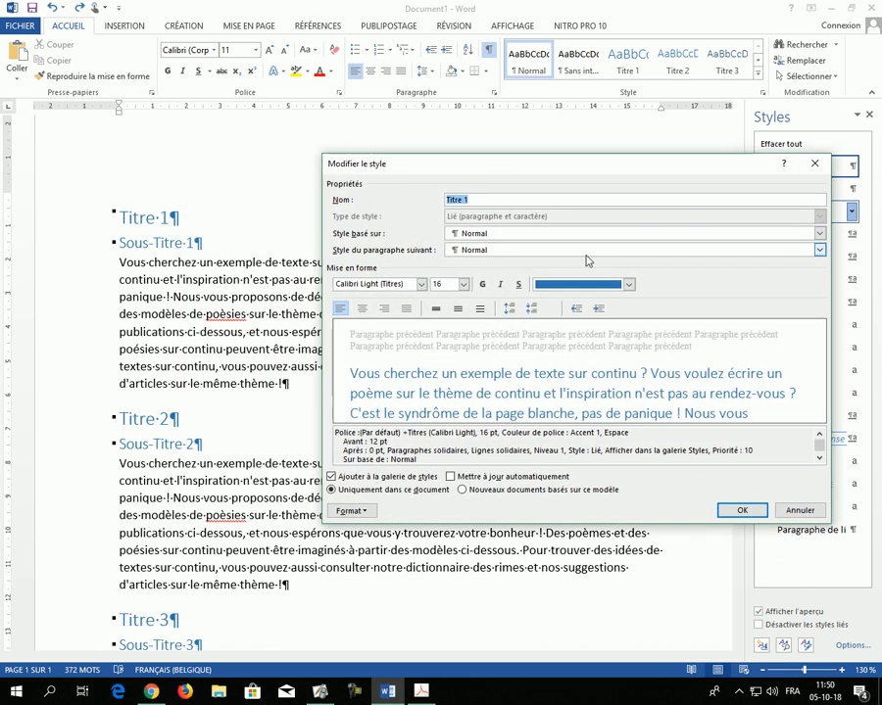
{"action": "left_click", "coordinate": [630, 285]}
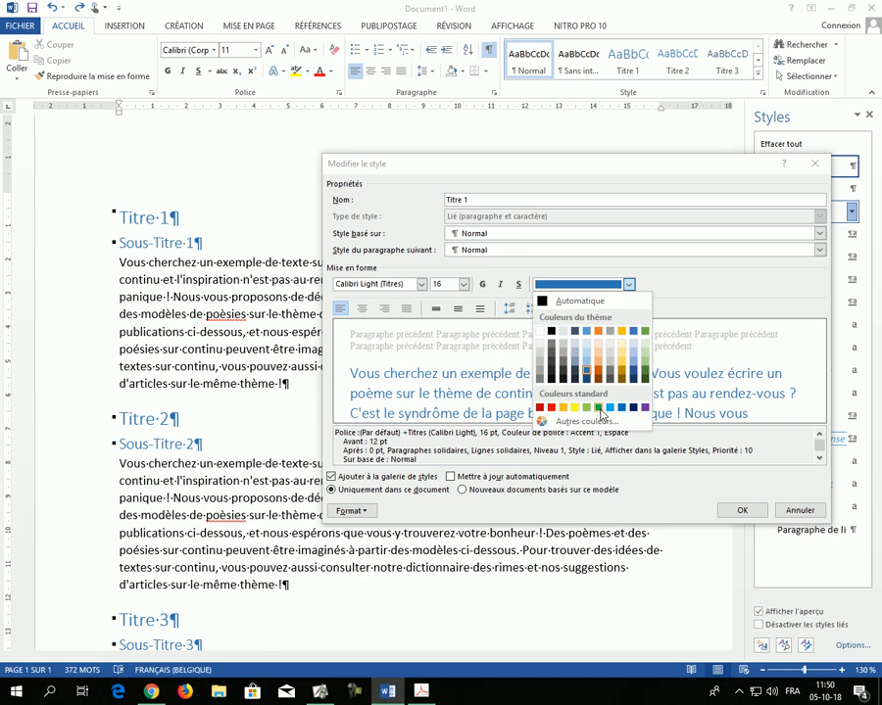
{"action": "left_click", "coordinate": [600, 410]}
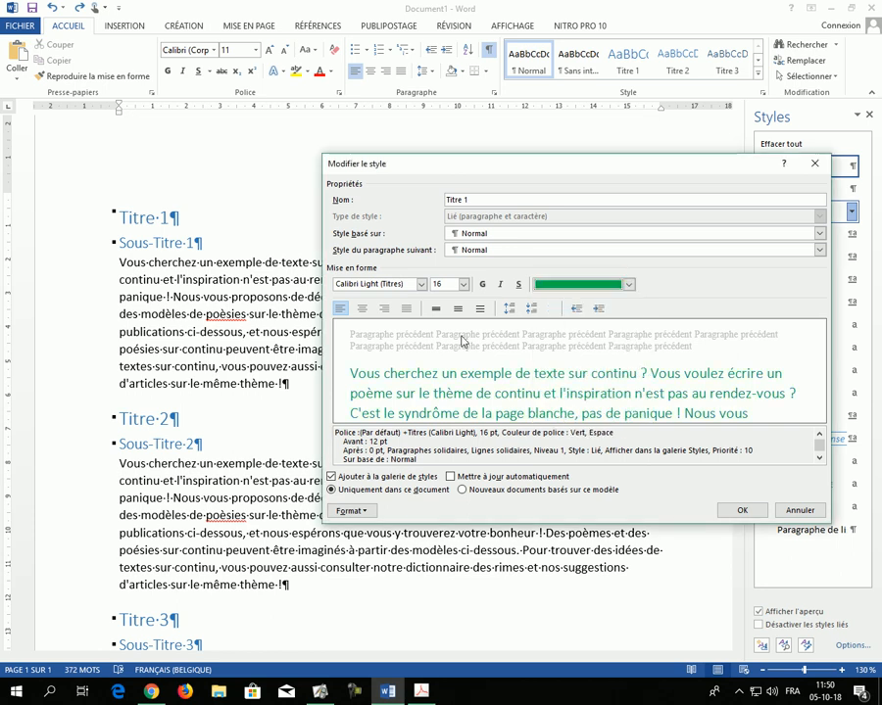
{"action": "left_click", "coordinate": [482, 284]}
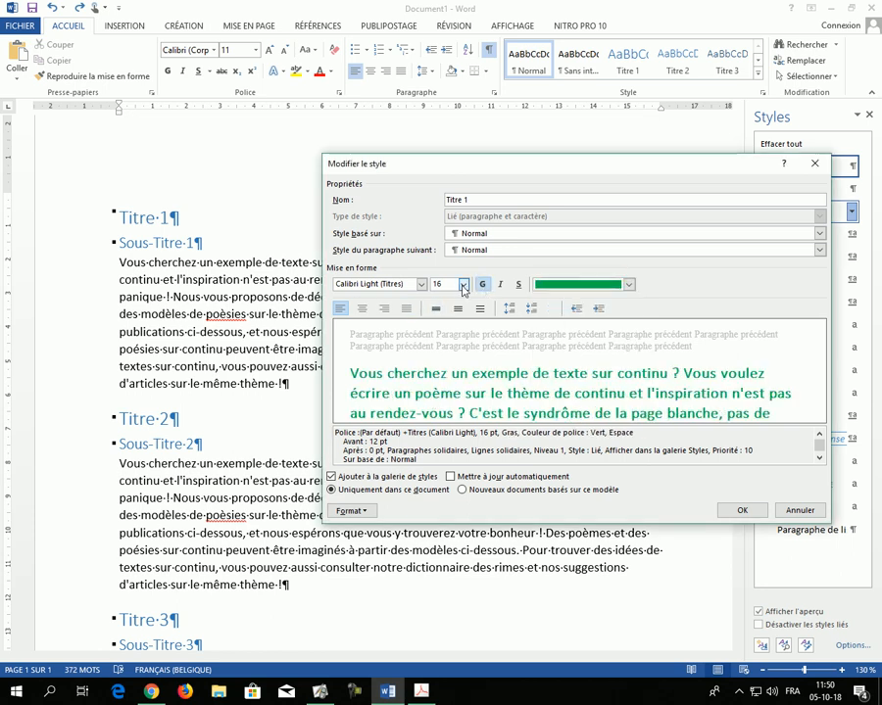
{"action": "left_click", "coordinate": [464, 284]}
{"action": "left_click", "coordinate": [446, 371]}
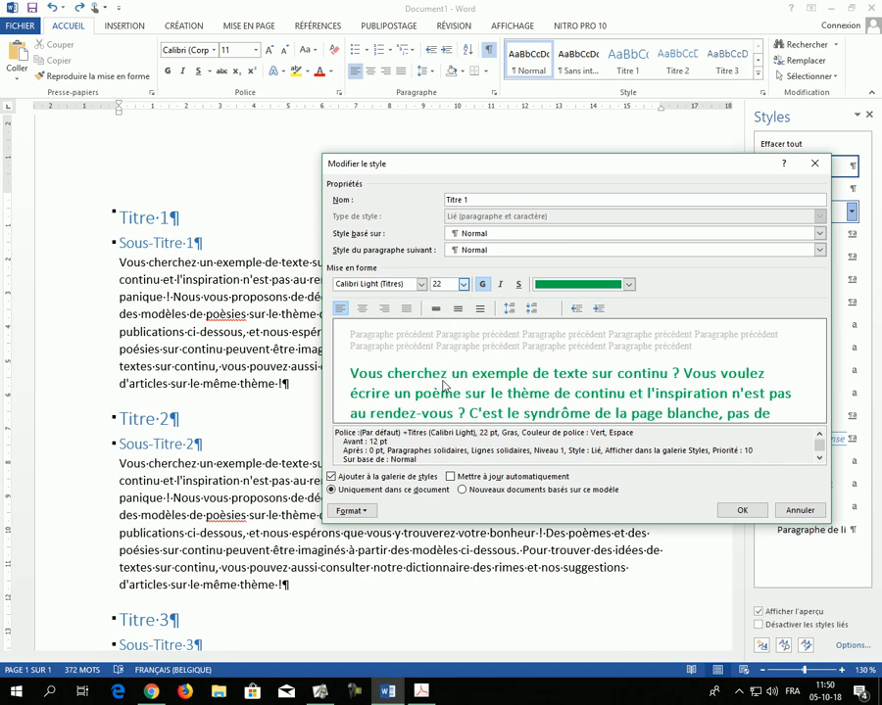
{"action": "left_click", "coordinate": [741, 509]}
Step: Open the Titre 2 style for modification and set its font colour to violet
{"action": "scroll", "coordinate": [446, 459], "scroll_direction": "down", "scroll_amount": 4}
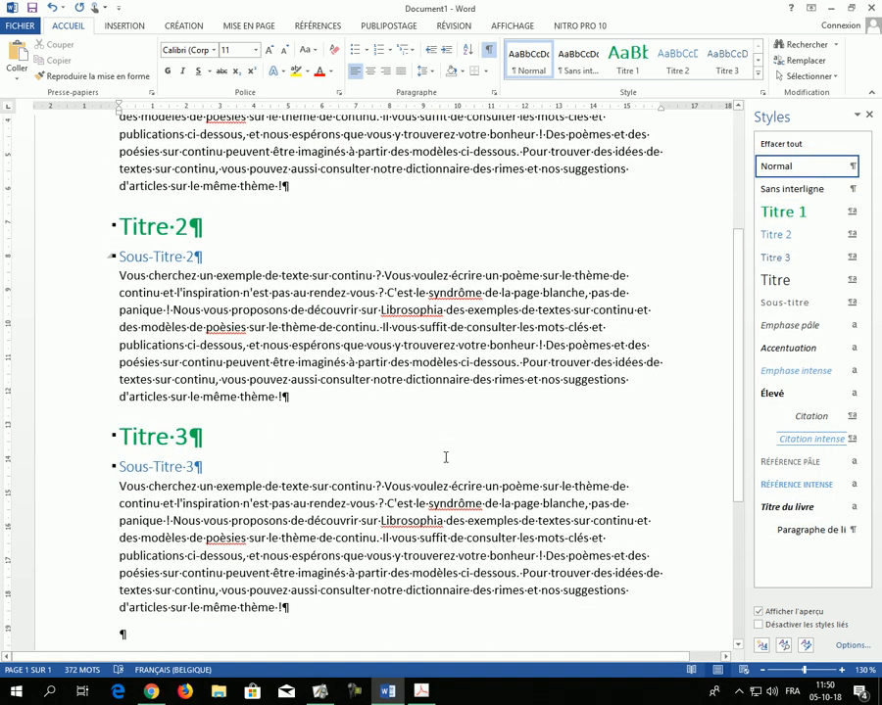
{"action": "scroll", "coordinate": [449, 454], "scroll_direction": "up", "scroll_amount": 4}
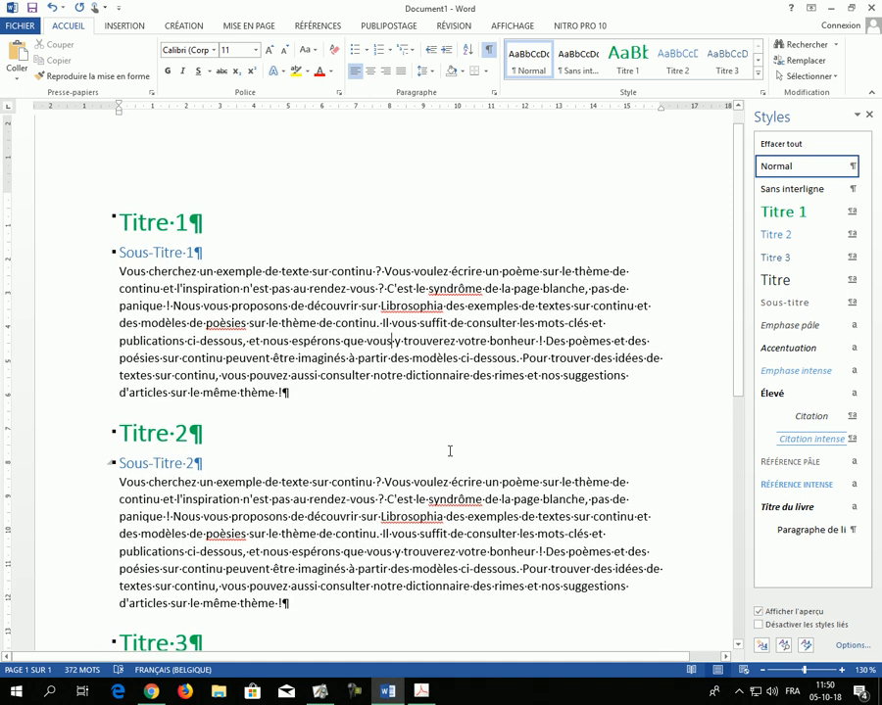
{"action": "scroll", "coordinate": [450, 450], "scroll_direction": "down", "scroll_amount": 1}
{"action": "scroll", "coordinate": [355, 406], "scroll_direction": "up", "scroll_amount": 1}
{"action": "left_click", "coordinate": [152, 253]}
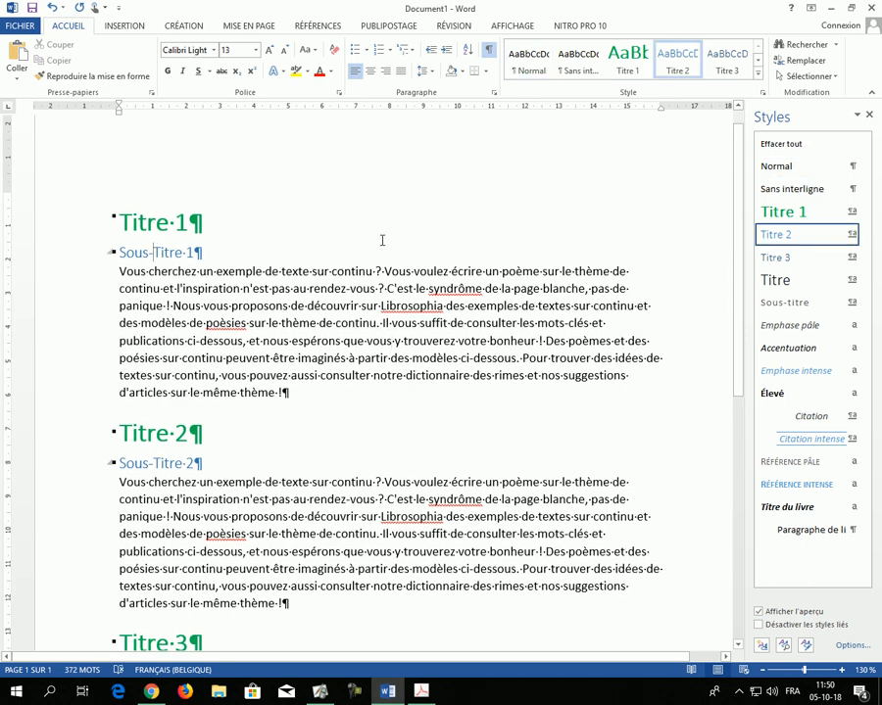
{"action": "left_click", "coordinate": [852, 234]}
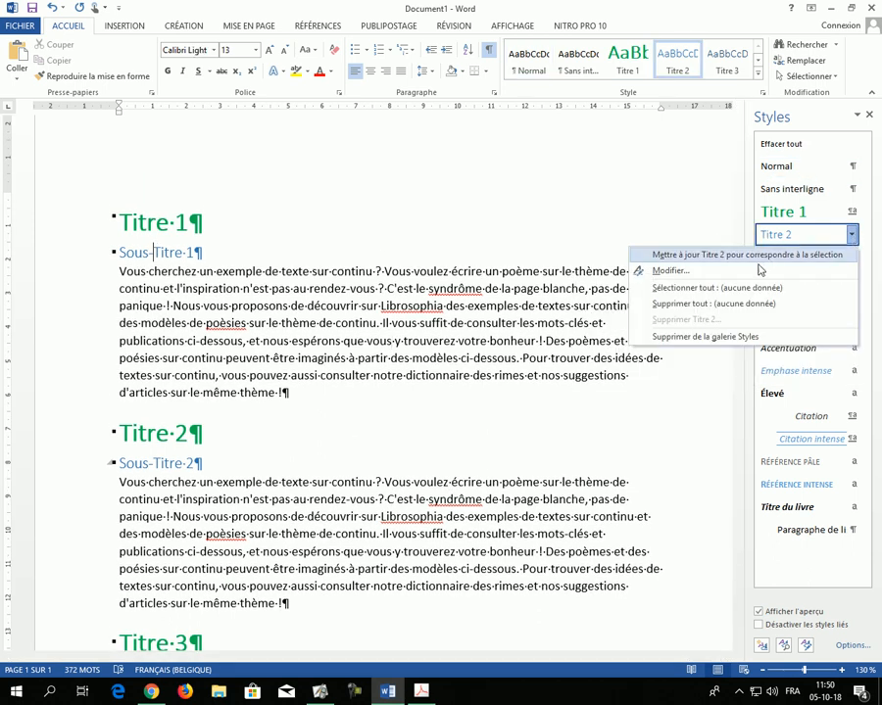
{"action": "left_click", "coordinate": [707, 270]}
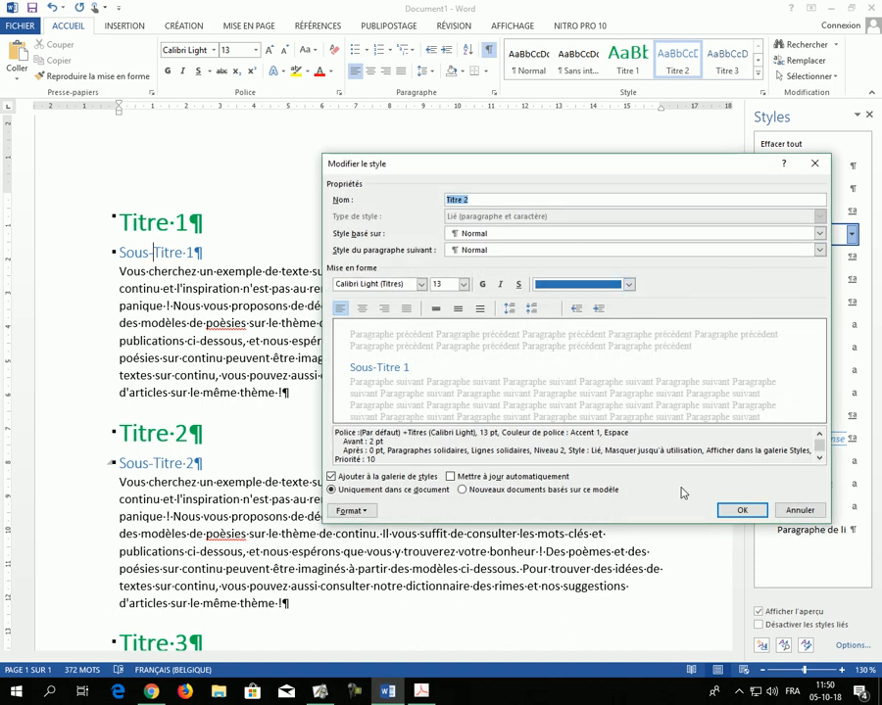
{"action": "left_click", "coordinate": [629, 286]}
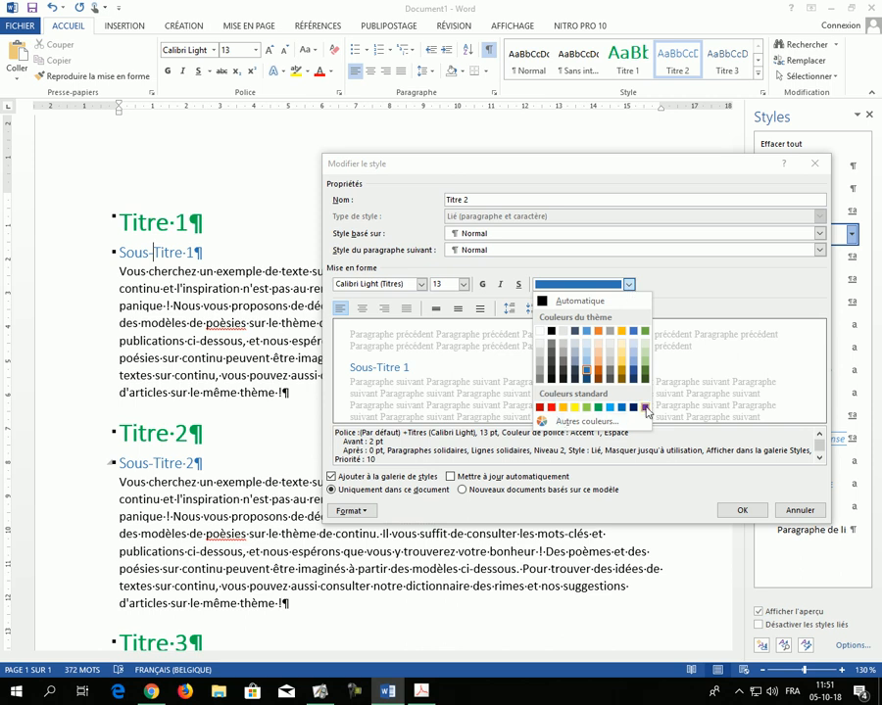
{"action": "left_click", "coordinate": [645, 407]}
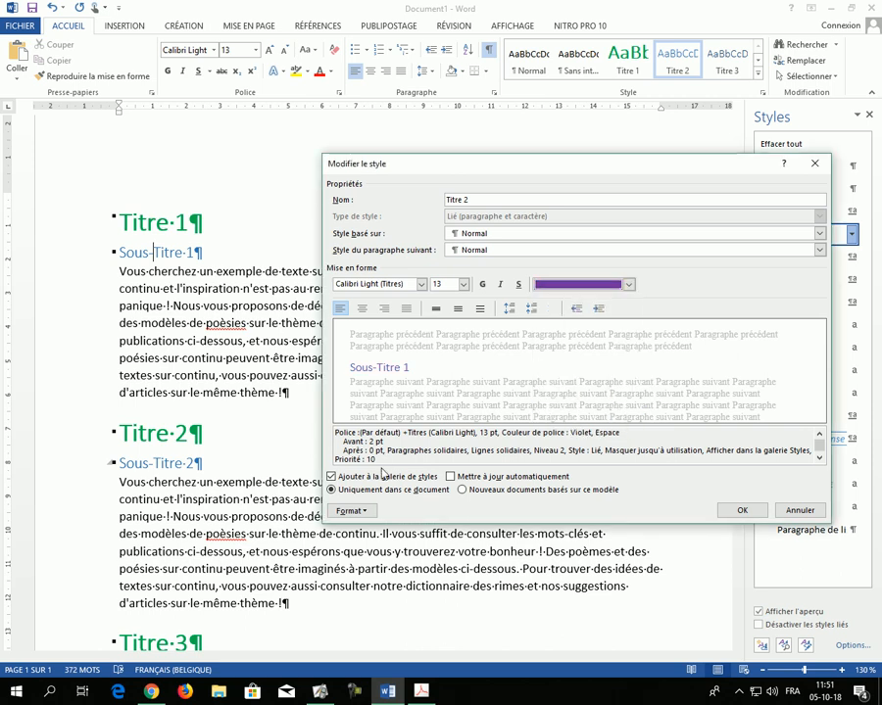
Step: Give the Titre 2 style a left paragraph indent of 1,5 cm and apply the style changes
{"action": "left_click", "coordinate": [364, 517]}
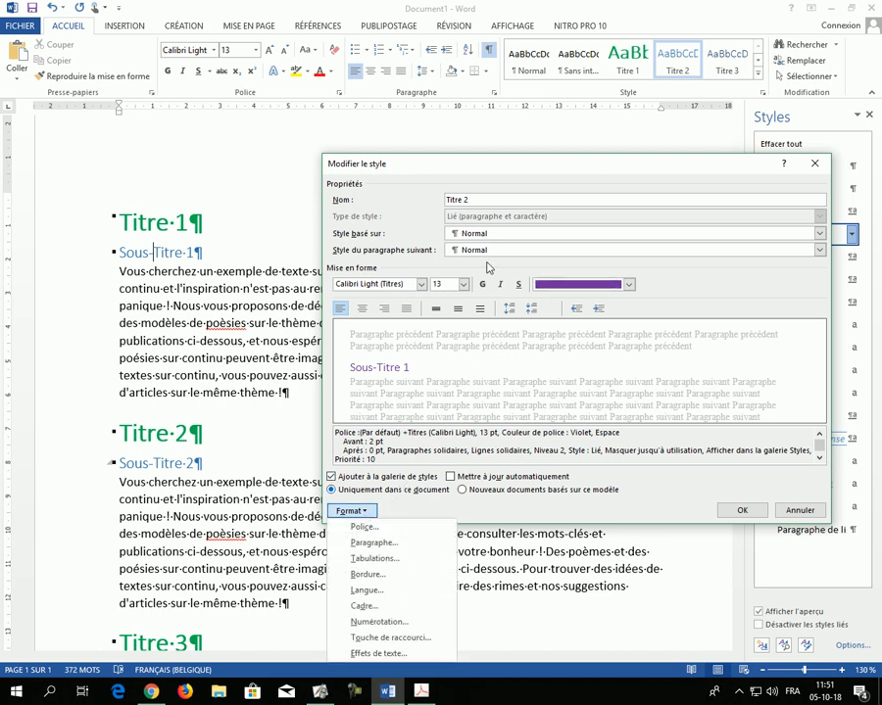
{"action": "left_click", "coordinate": [472, 162]}
{"action": "left_click_drag", "start_coordinate": [480, 171], "coordinate": [487, 85]}
{"action": "left_click", "coordinate": [357, 424]}
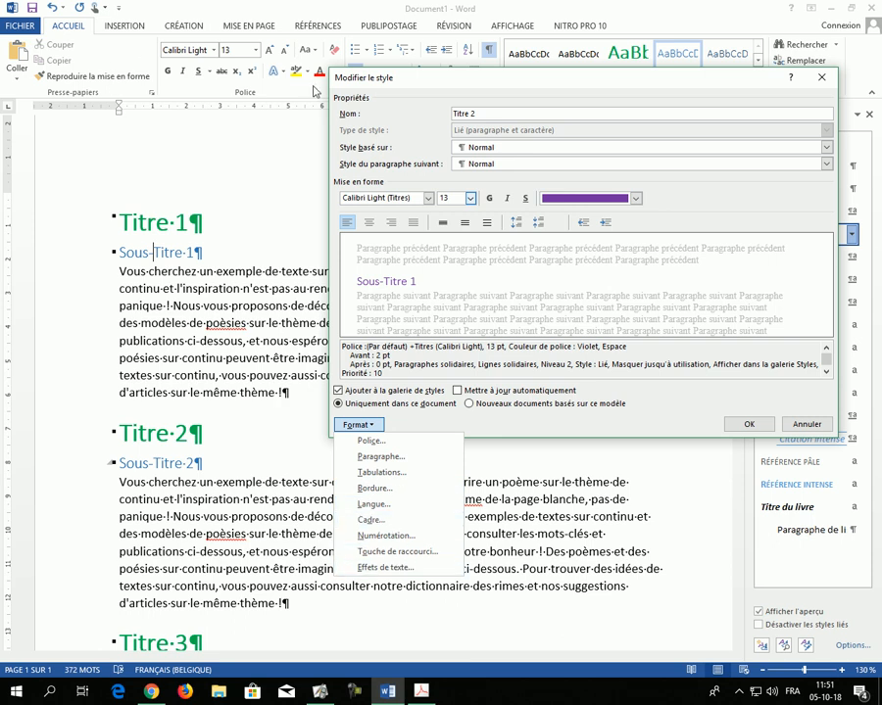
{"action": "left_click", "coordinate": [367, 174]}
{"action": "left_click_drag", "start_coordinate": [441, 74], "coordinate": [421, 139]}
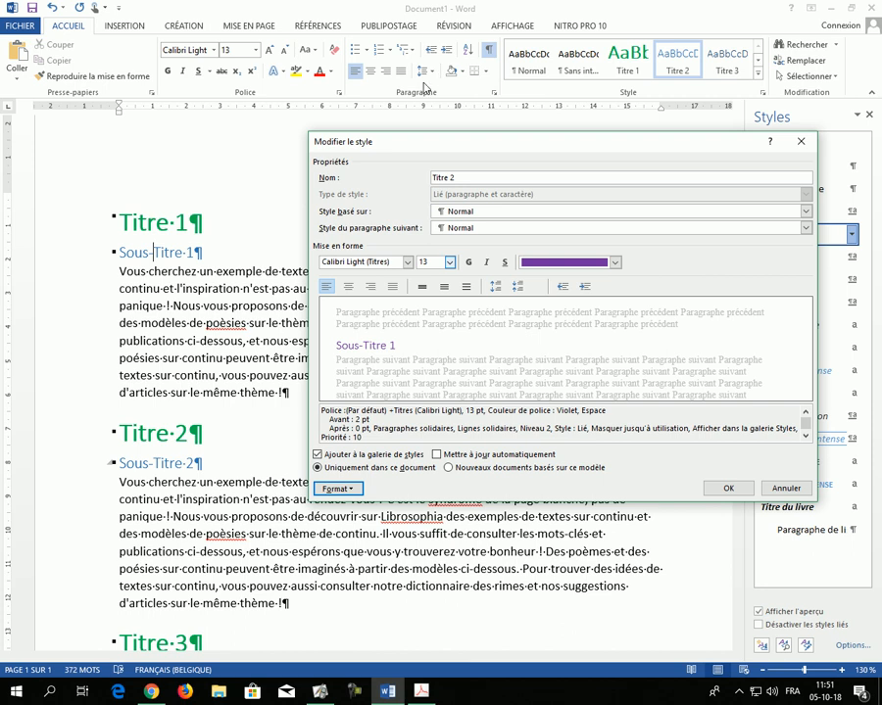
{"action": "left_click", "coordinate": [337, 488]}
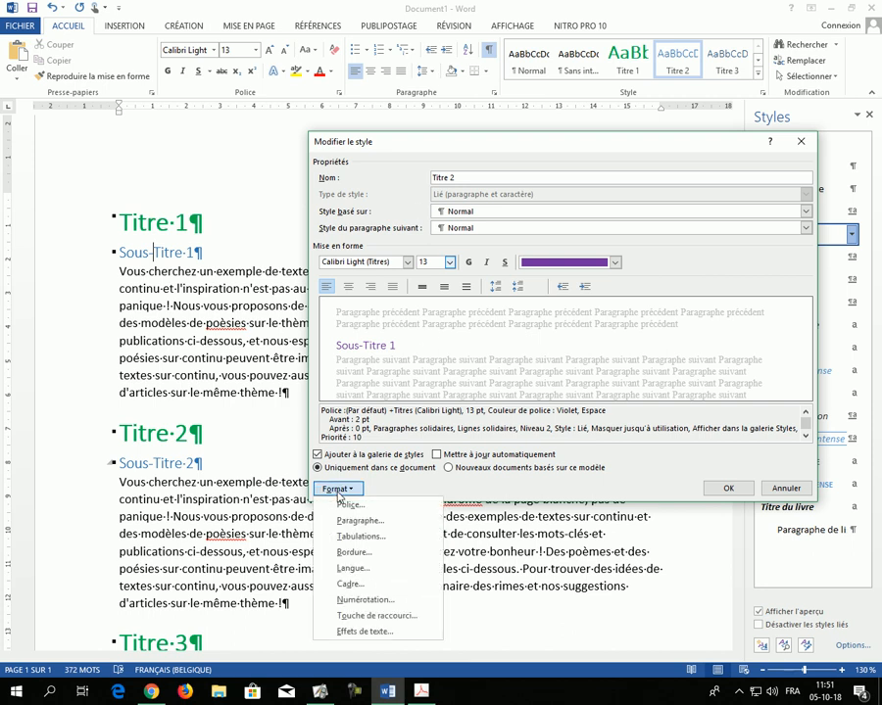
{"action": "left_click", "coordinate": [359, 522]}
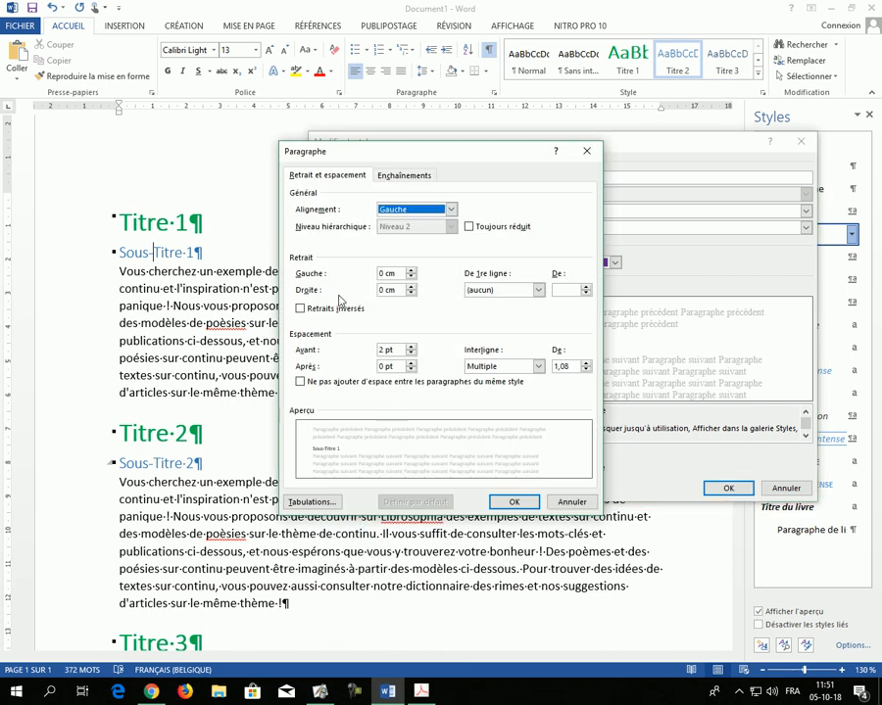
{"action": "left_click", "coordinate": [412, 271]}
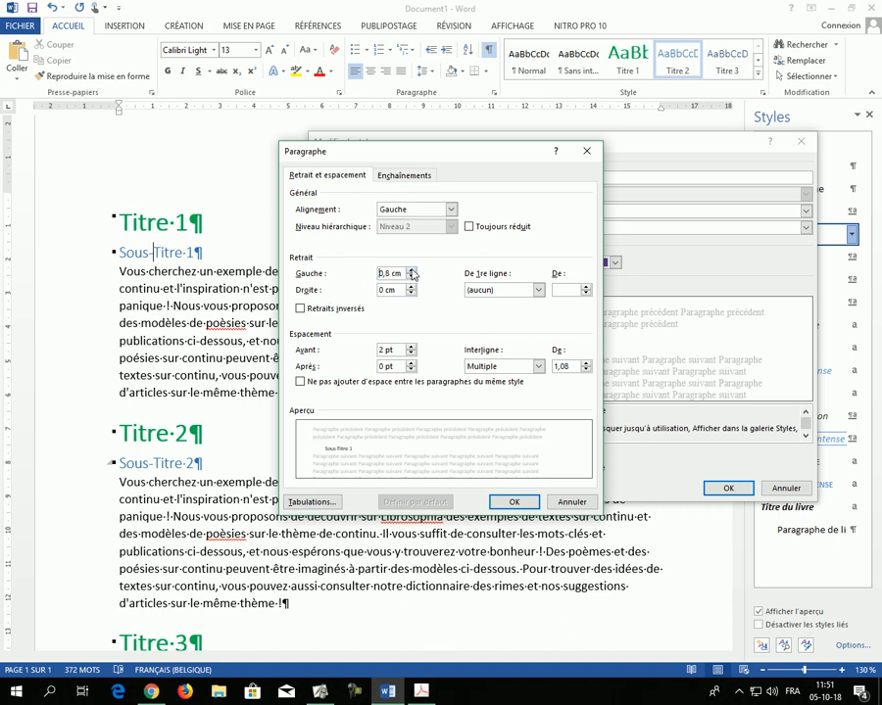
{"action": "left_click", "coordinate": [411, 272]}
{"action": "left_click", "coordinate": [411, 271]}
{"action": "left_click", "coordinate": [412, 272]}
{"action": "left_click", "coordinate": [413, 270]}
{"action": "left_click", "coordinate": [526, 507]}
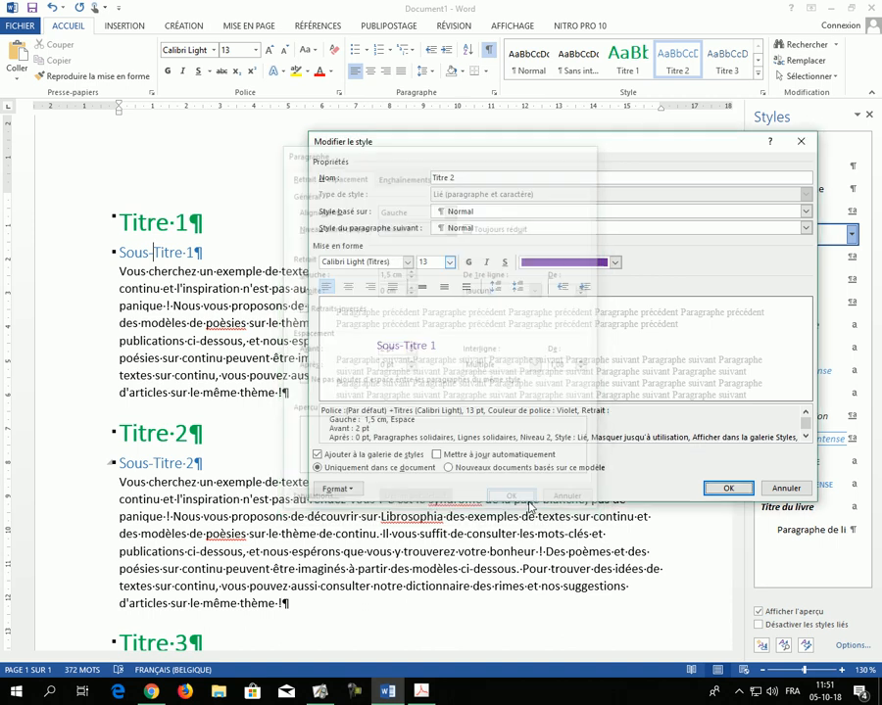
{"action": "left_click", "coordinate": [726, 488]}
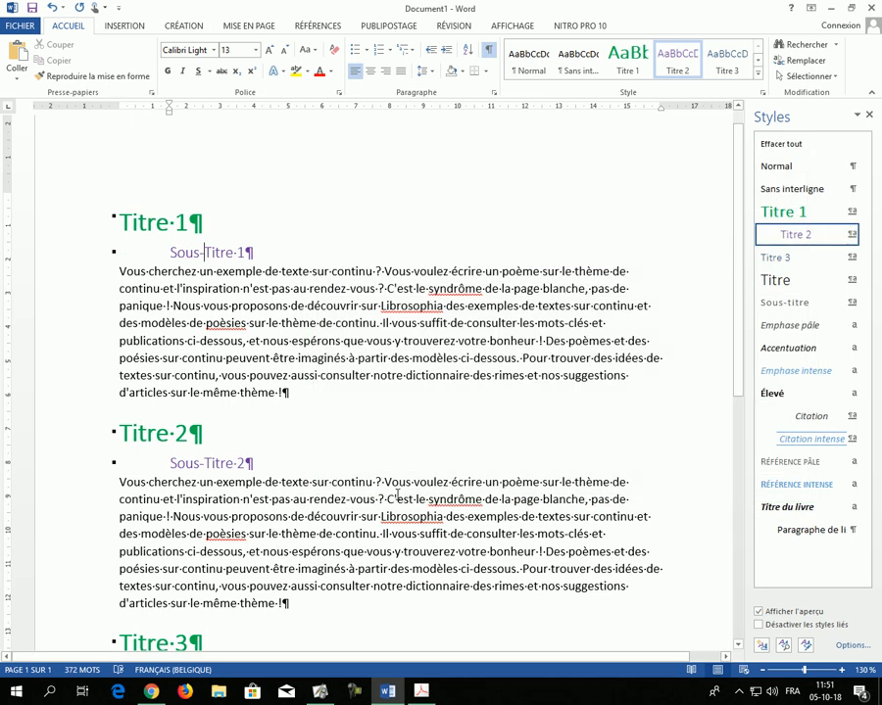
Step: Format the sample paragraph under "Sous-Titre 1" in the Agency FB font with italics
{"action": "scroll", "coordinate": [343, 441], "scroll_direction": "down", "scroll_amount": 3}
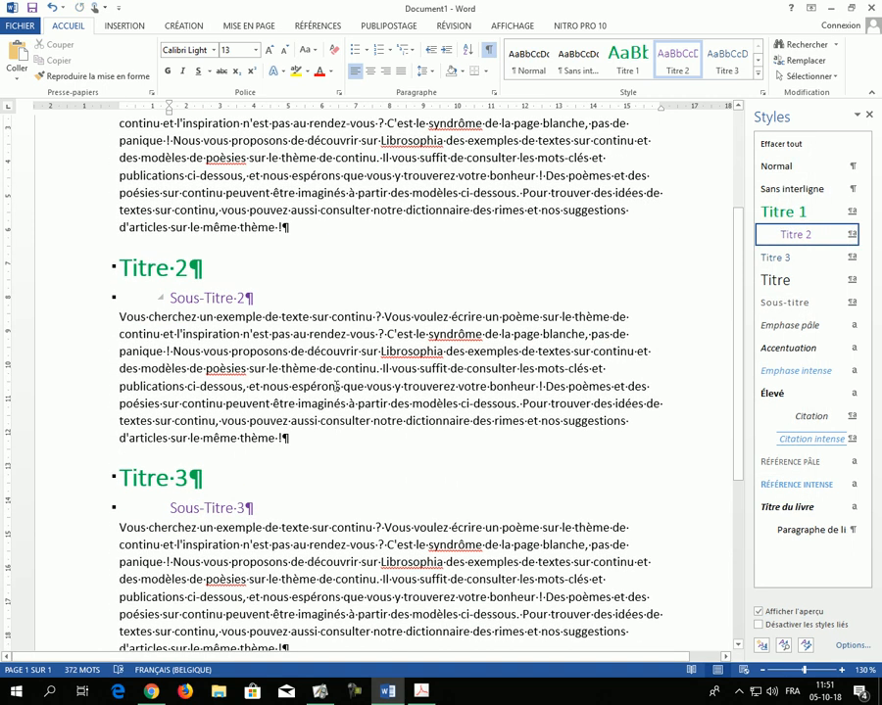
{"action": "scroll", "coordinate": [327, 382], "scroll_direction": "up", "scroll_amount": 3}
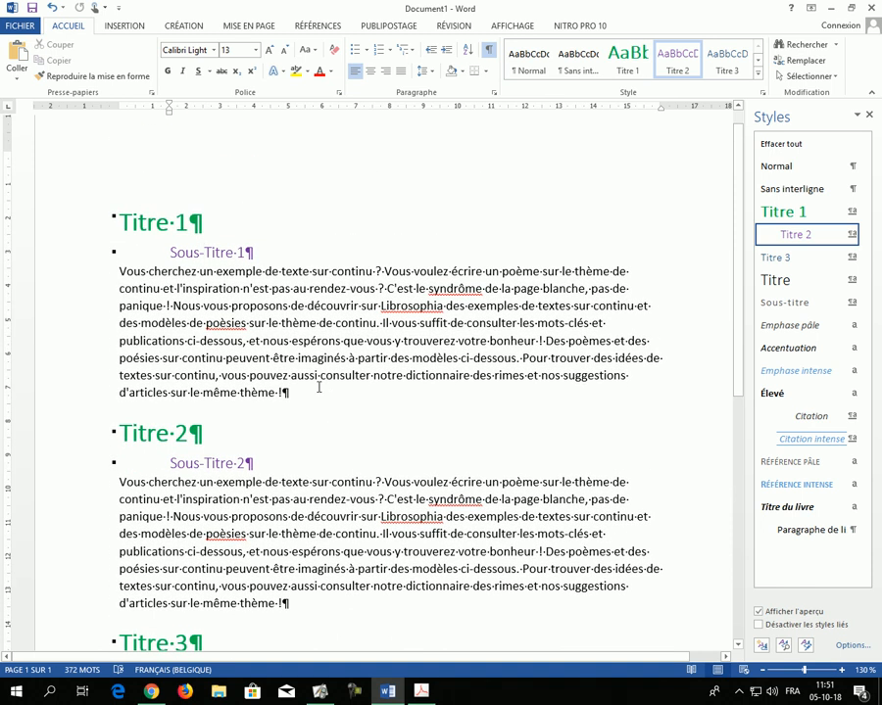
{"action": "left_click", "coordinate": [232, 306]}
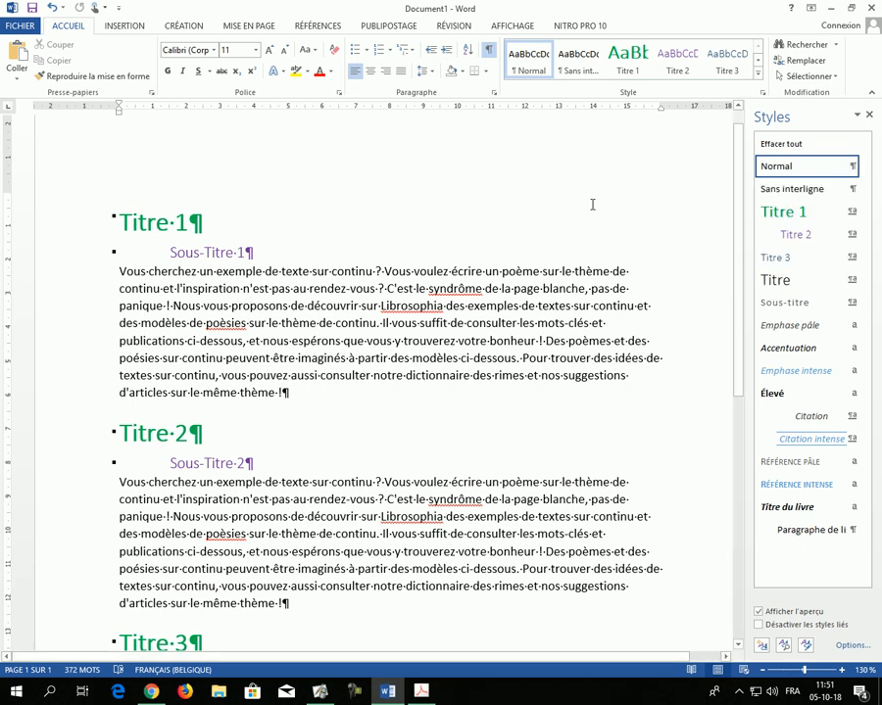
{"action": "left_click_drag", "start_coordinate": [86, 282], "coordinate": [86, 402]}
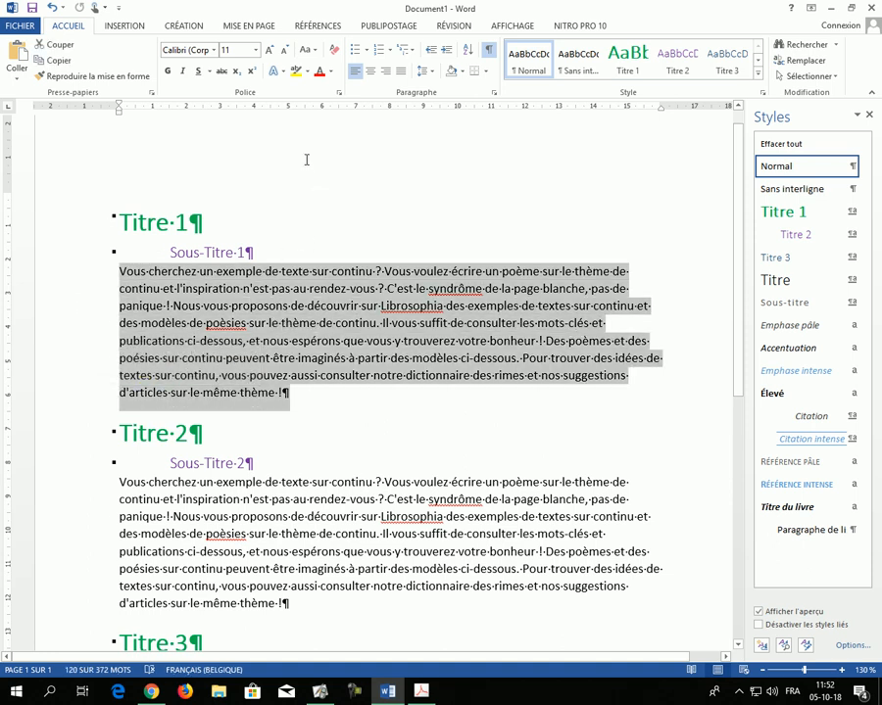
{"action": "left_click", "coordinate": [214, 50]}
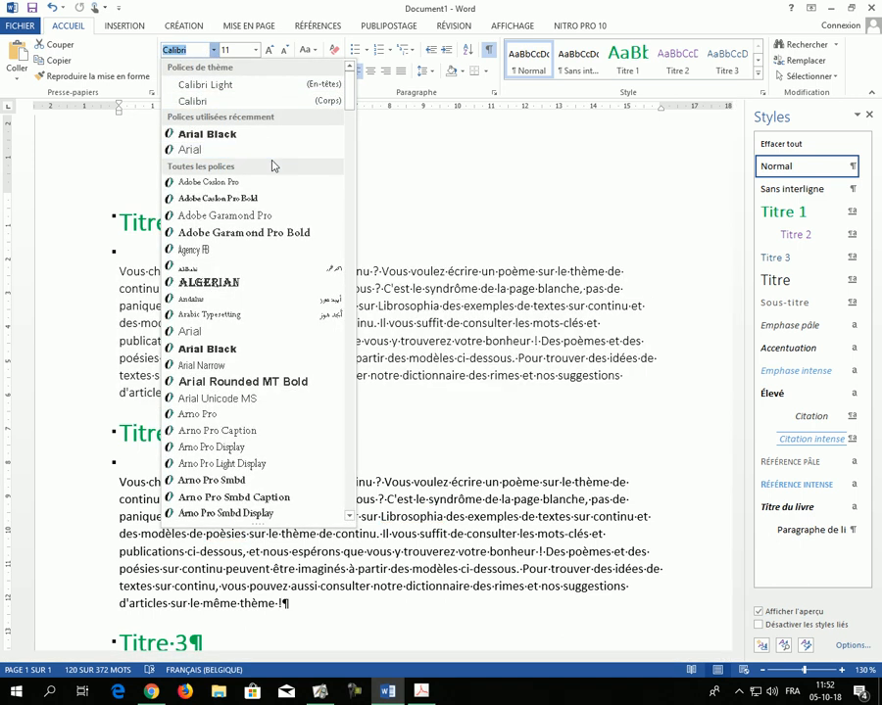
{"action": "left_click", "coordinate": [202, 250]}
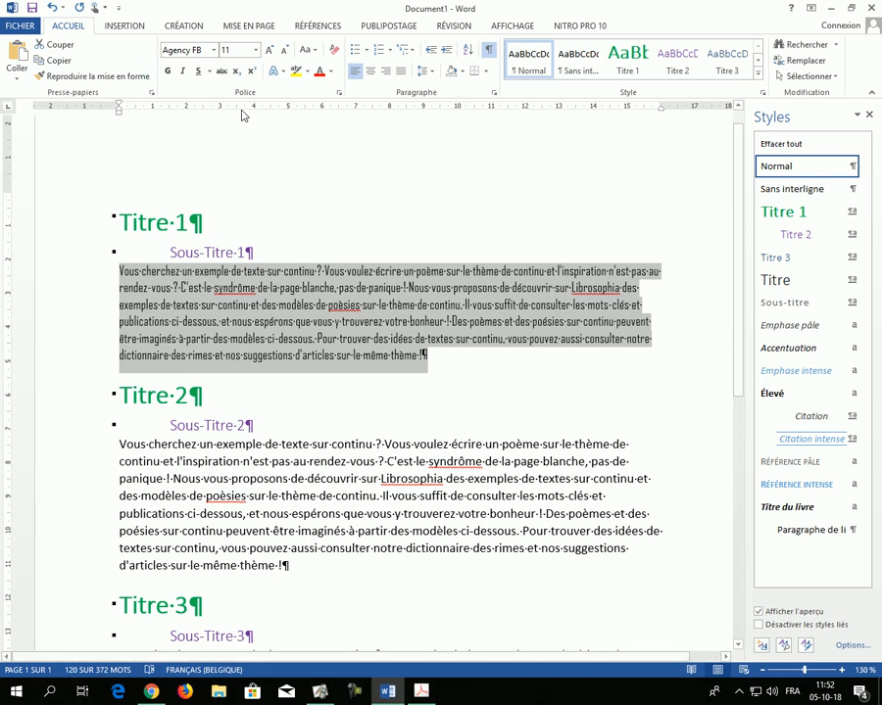
{"action": "scroll", "coordinate": [167, 186], "scroll_direction": "down", "scroll_amount": 2}
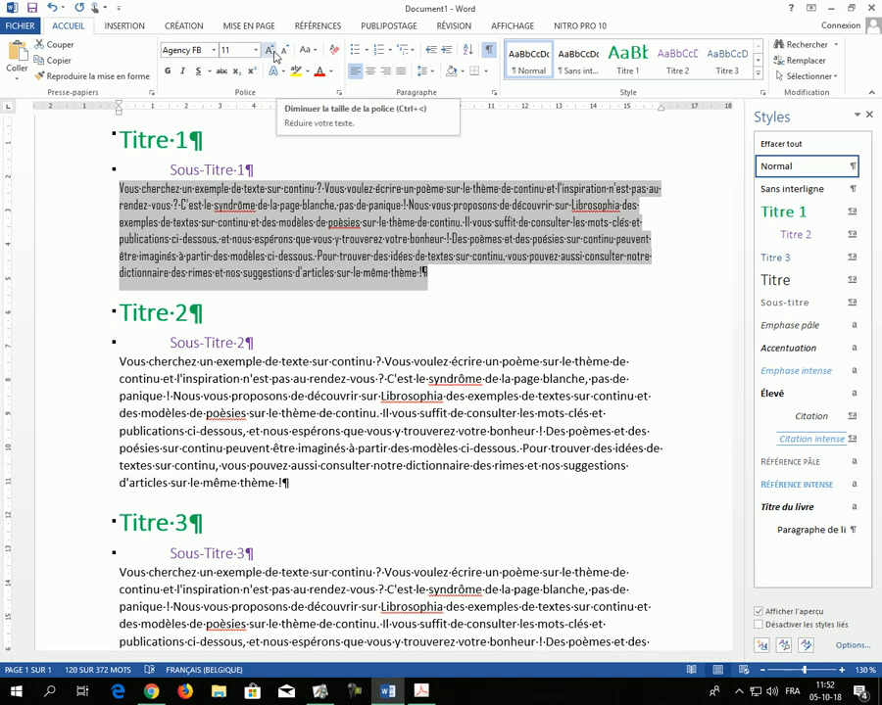
{"action": "left_click", "coordinate": [273, 53]}
{"action": "left_click", "coordinate": [284, 50]}
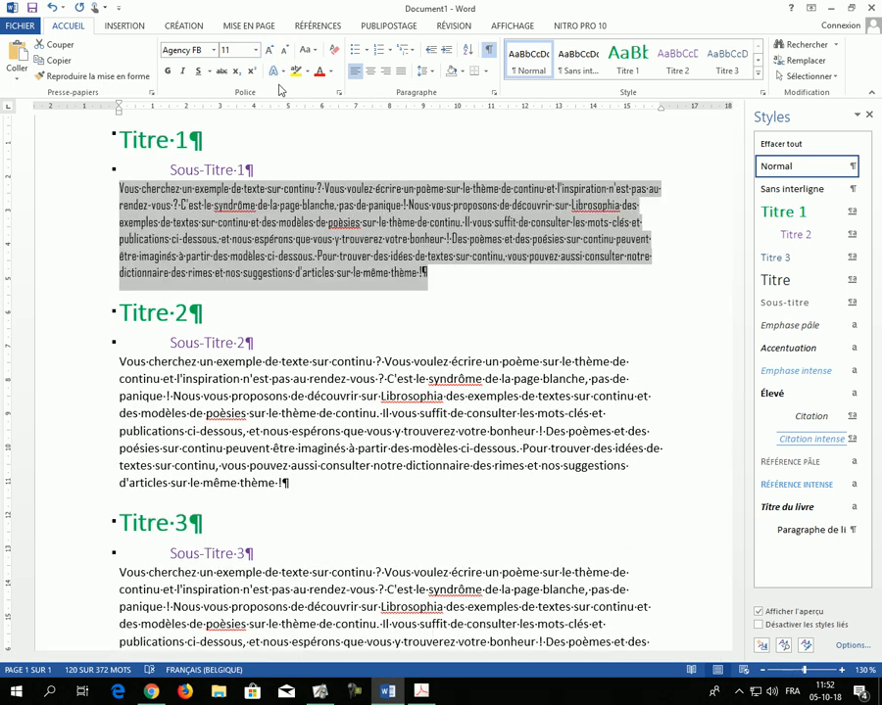
{"action": "left_click", "coordinate": [183, 72]}
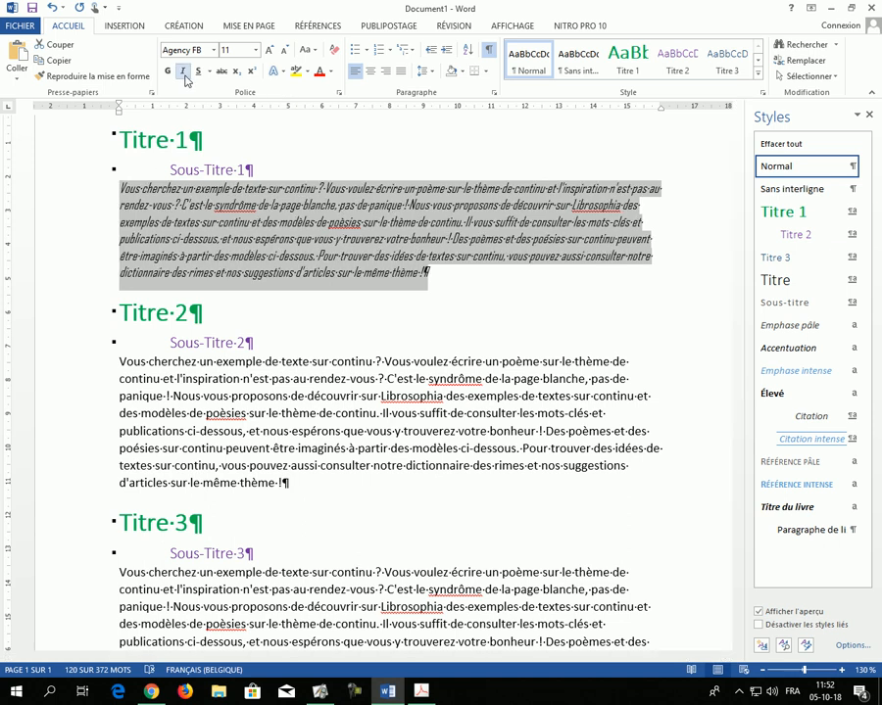
Step: Create a paragraph-type style named "Mon Texte" from the formatting of the selected paragraph
{"action": "left_click", "coordinate": [761, 646]}
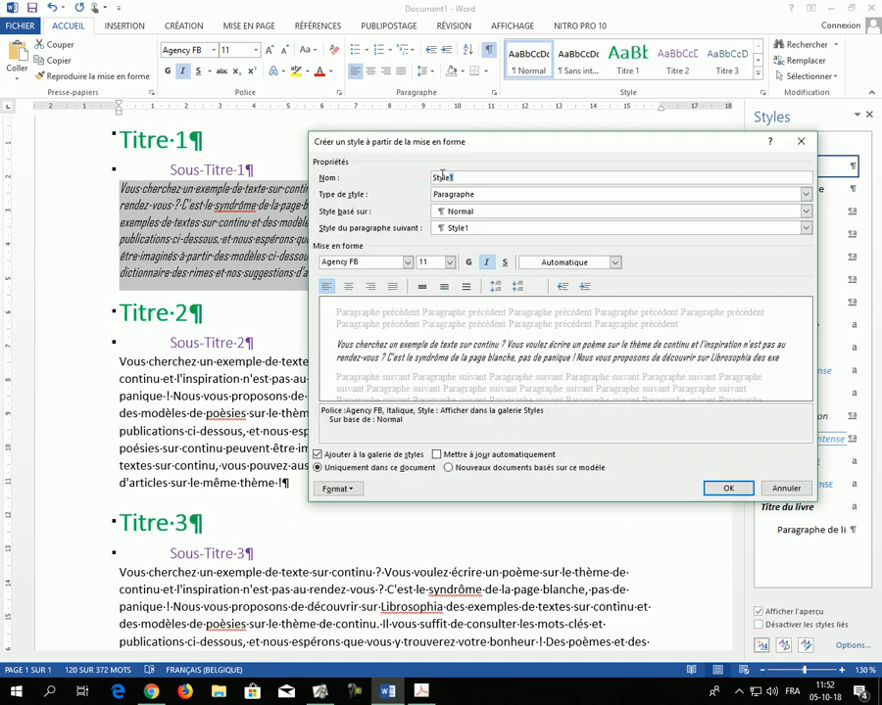
{"action": "type", "text": "Mon Texte"}
{"action": "left_click", "coordinate": [475, 194]}
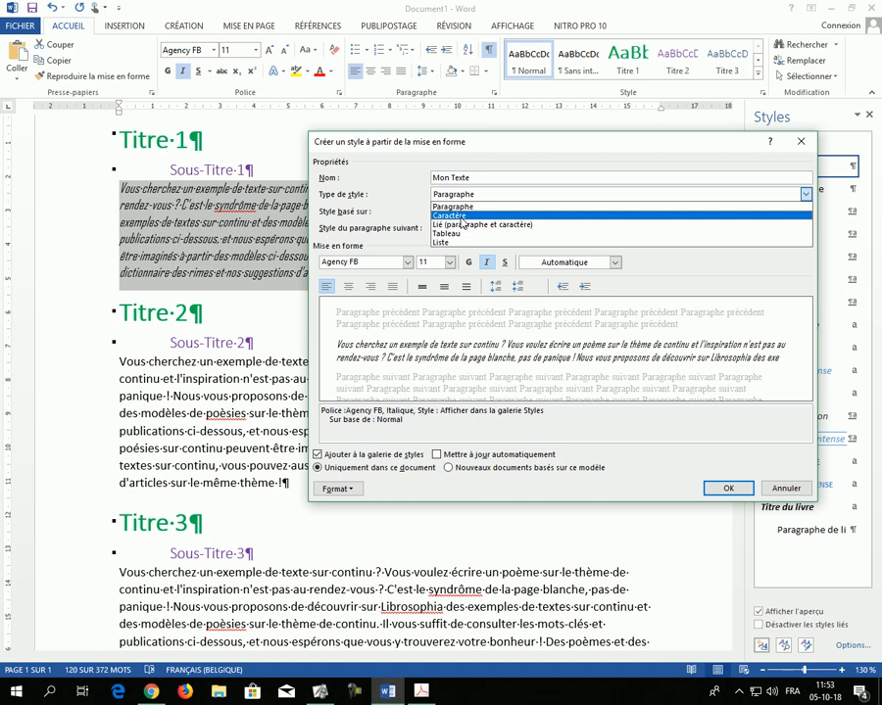
{"action": "left_click", "coordinate": [461, 207]}
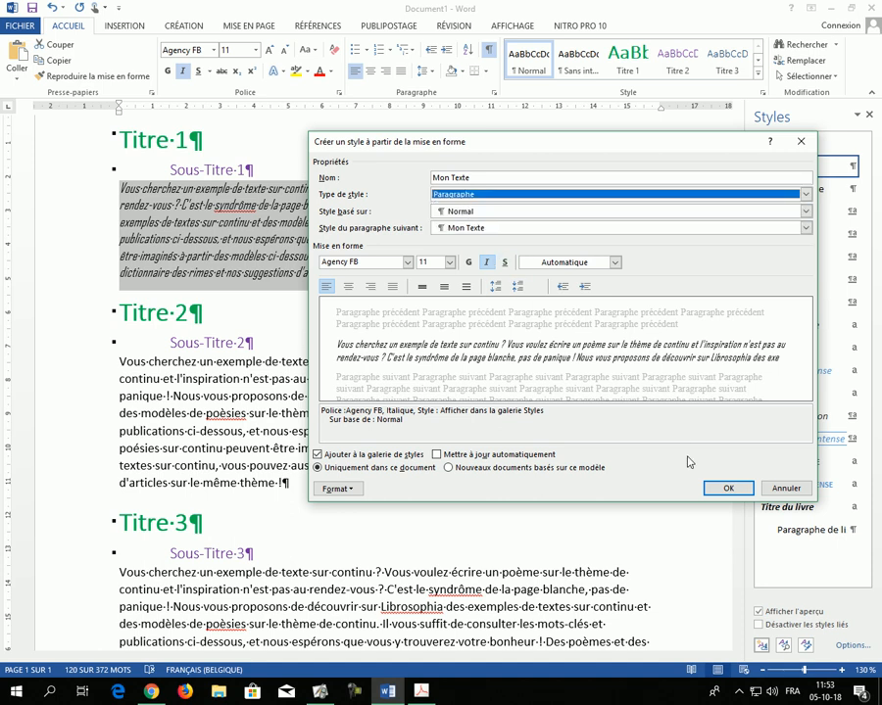
{"action": "left_click", "coordinate": [732, 489]}
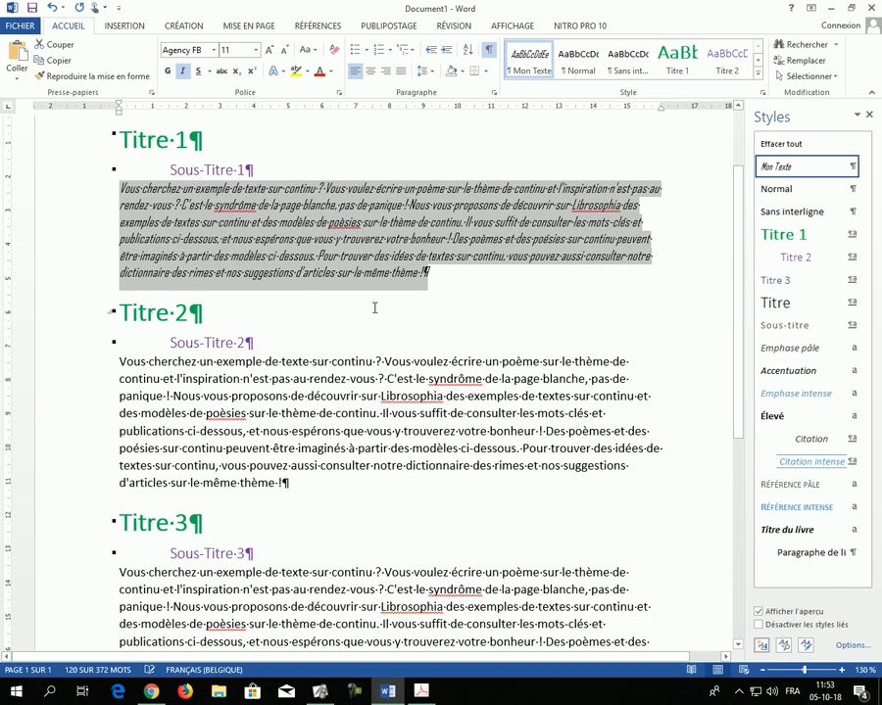
Step: Apply the "Mon Texte" style to the body paragraphs under "Sous-Titre 2" and "Sous-Titre 3"
{"action": "left_click", "coordinate": [260, 398]}
{"action": "scroll", "coordinate": [267, 378], "scroll_direction": "down", "scroll_amount": 5}
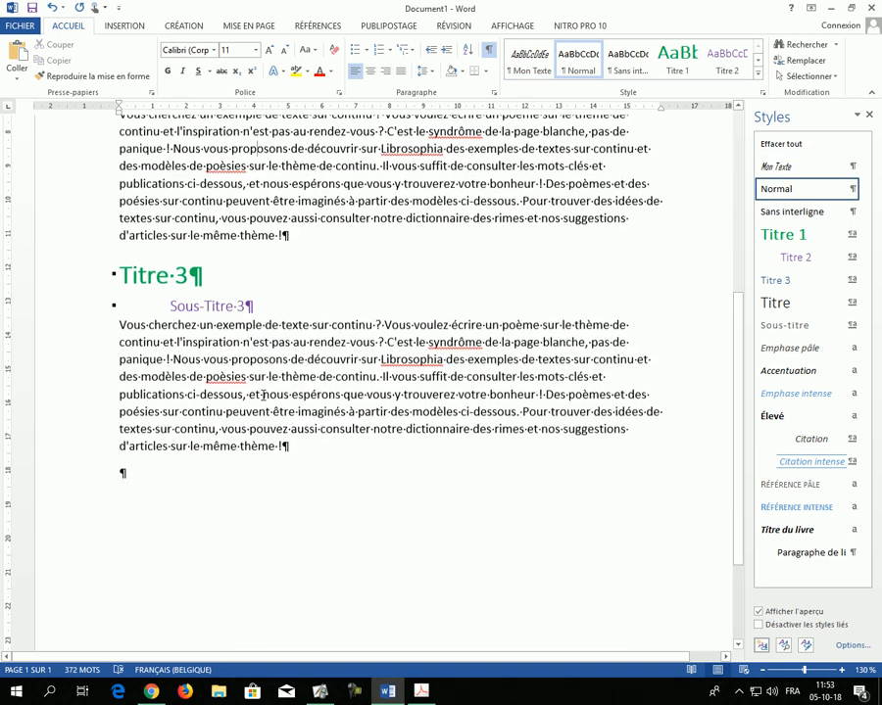
{"action": "scroll", "coordinate": [240, 417], "scroll_direction": "up", "scroll_amount": 4}
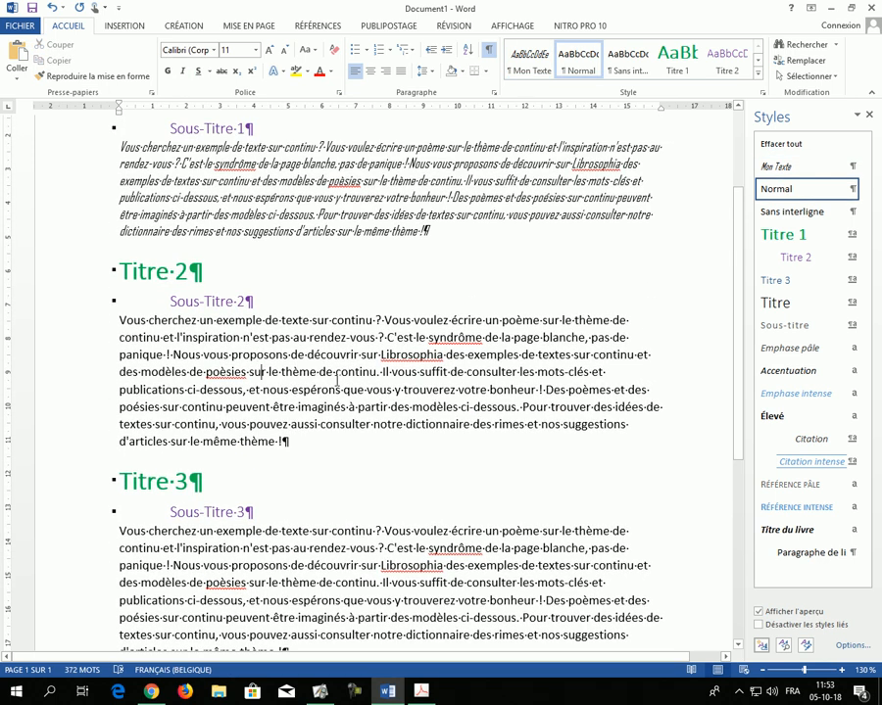
{"action": "left_click", "coordinate": [781, 169]}
{"action": "left_click", "coordinate": [328, 507]}
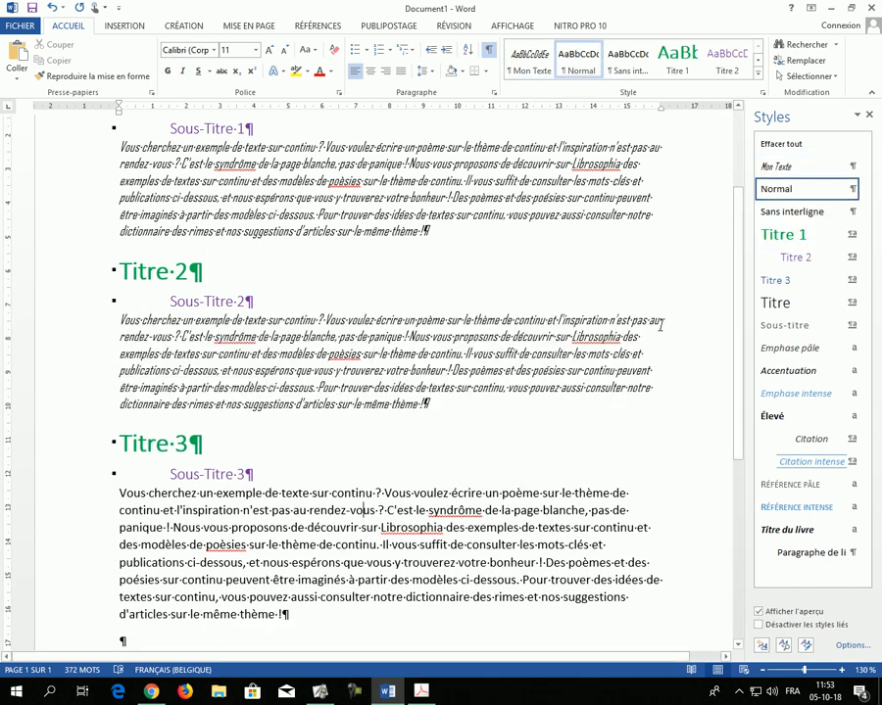
{"action": "left_click", "coordinate": [790, 172]}
Step: Try the "Mon Texte" style on the empty last paragraph with some sample text, and undo it
{"action": "scroll", "coordinate": [349, 417], "scroll_direction": "down", "scroll_amount": 4}
{"action": "left_click", "coordinate": [92, 395]}
{"action": "left_click", "coordinate": [143, 418]}
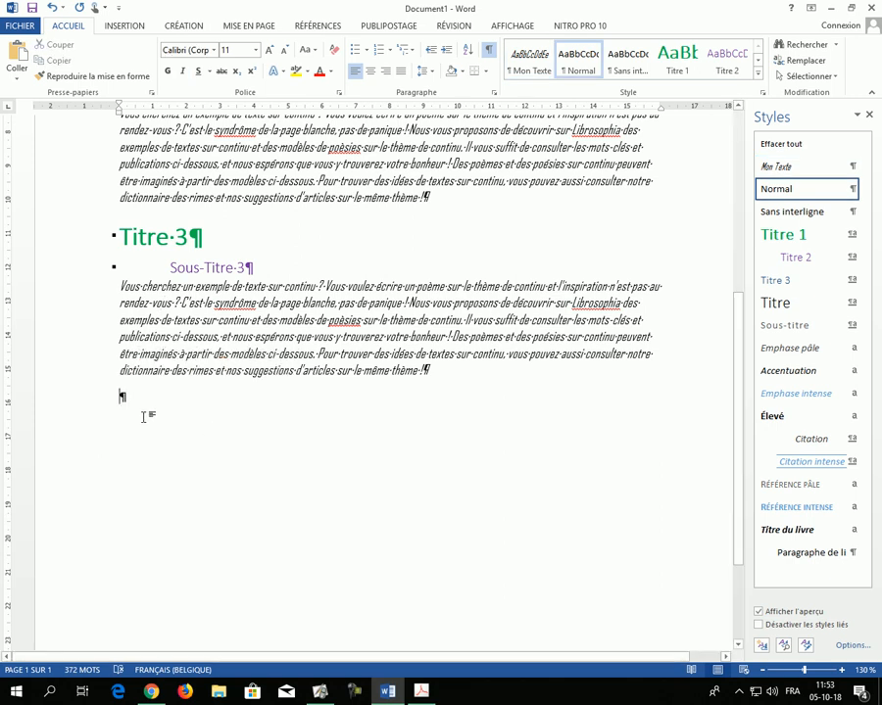
{"action": "left_click", "coordinate": [783, 169]}
{"action": "type", "text": "lksdfjgskdjlkg"}
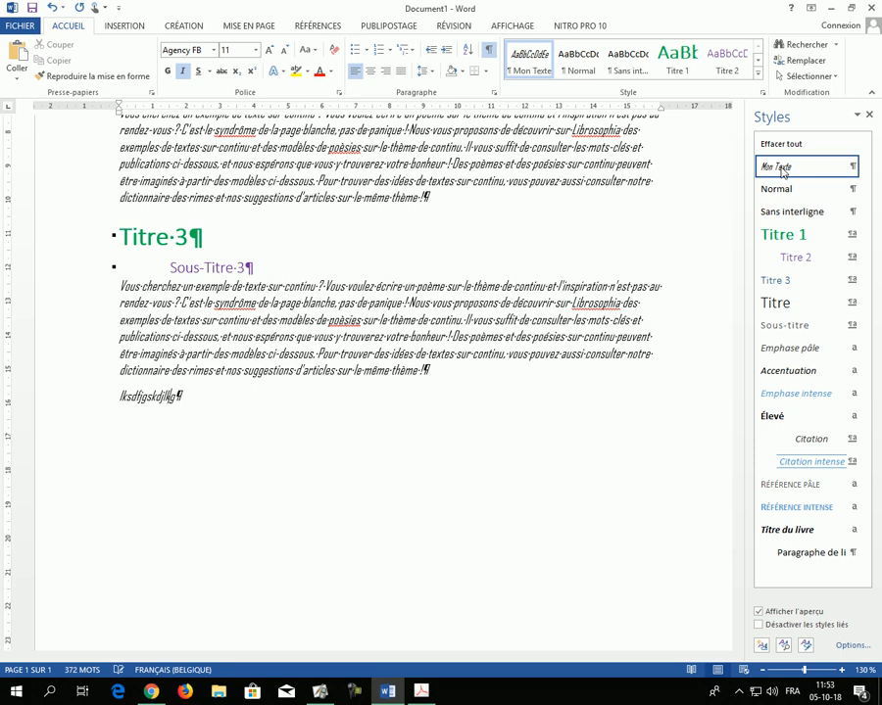
{"action": "type", "text": "jdflkjgdflkjfj"}
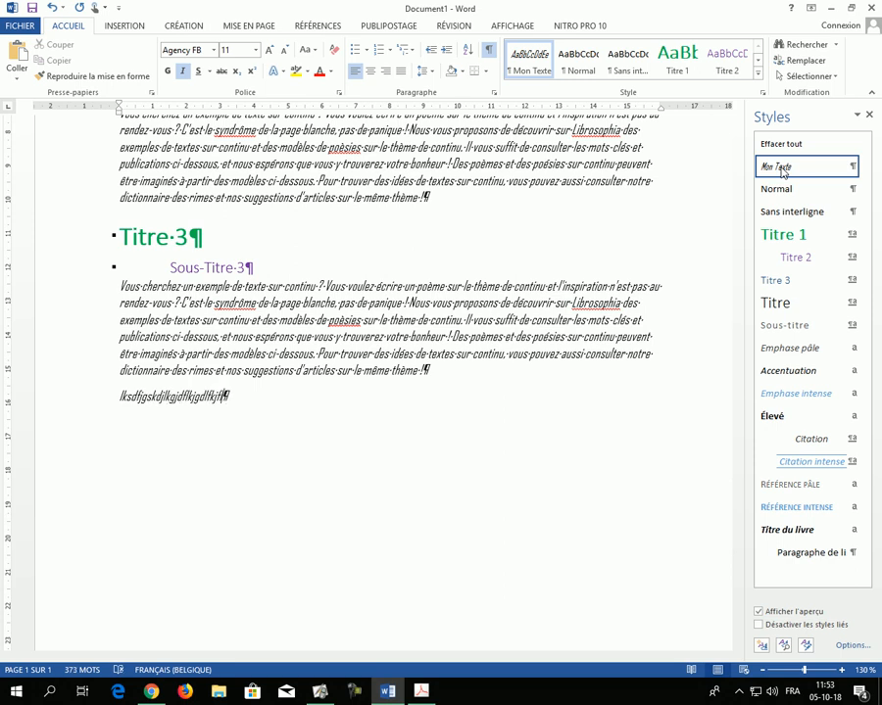
{"action": "key", "text": "ctrl+z"}
{"action": "key", "text": "ctrl+z"}
Step: Try adding bold to the "Mon Texte" style definition, and undo the style change
{"action": "scroll", "coordinate": [545, 233], "scroll_direction": "up", "scroll_amount": 3}
{"action": "scroll", "coordinate": [259, 263], "scroll_direction": "up", "scroll_amount": 2}
{"action": "left_click", "coordinate": [854, 166]}
{"action": "left_click", "coordinate": [732, 205]}
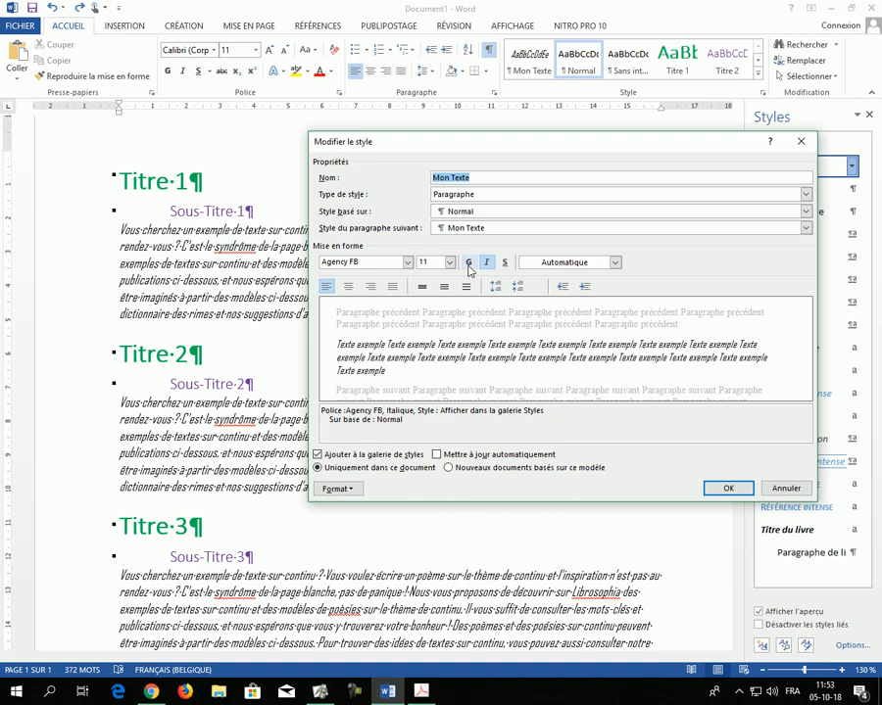
{"action": "left_click", "coordinate": [468, 262]}
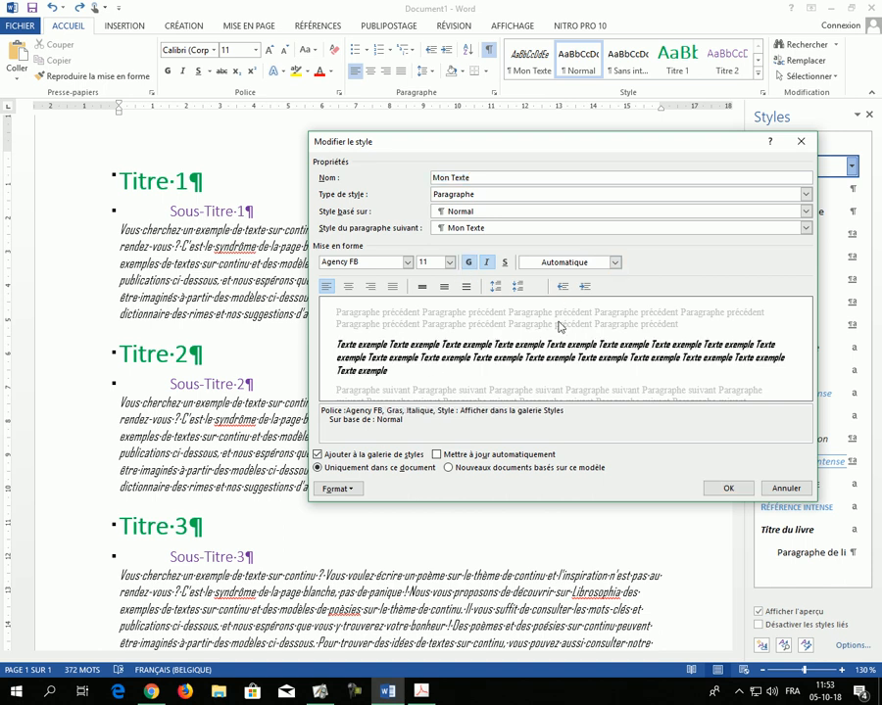
{"action": "left_click", "coordinate": [730, 489]}
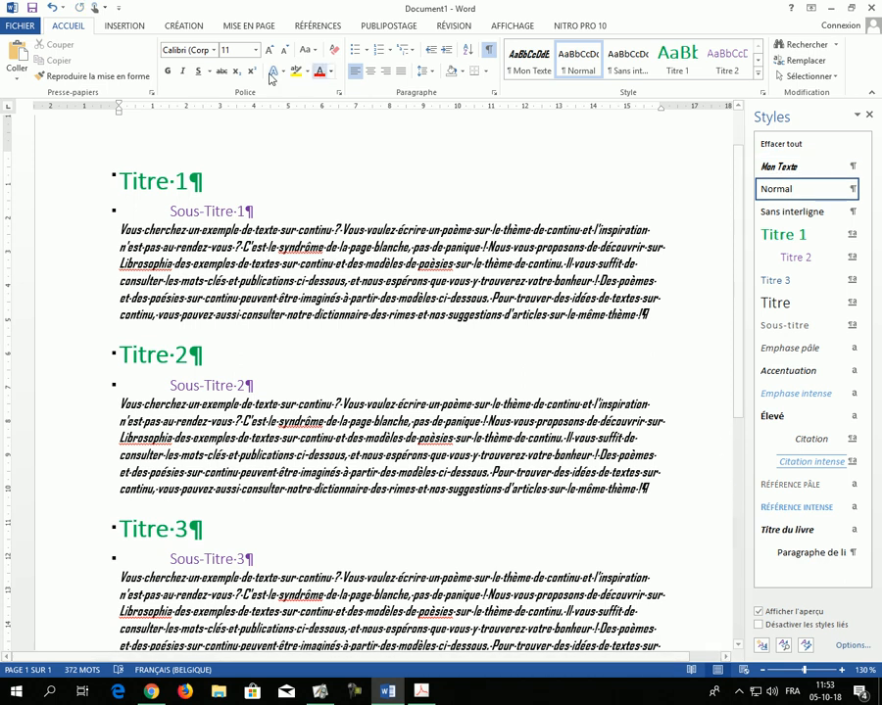
{"action": "left_click", "coordinate": [51, 8]}
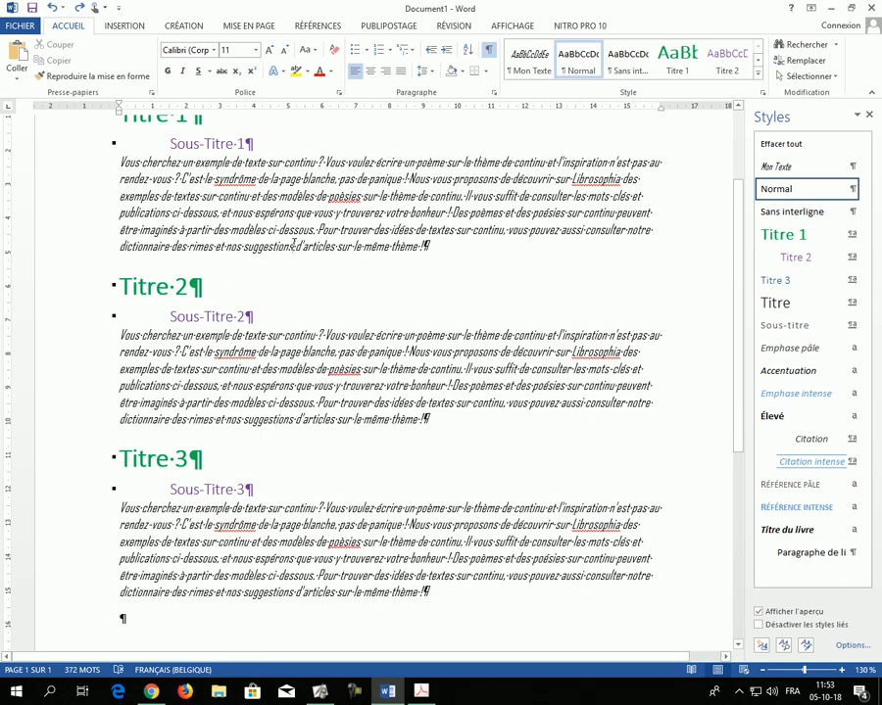
Step: Make the word "syndrôme" bold in the paragraph under "Sous-Titre 1"
{"action": "left_click", "coordinate": [296, 246]}
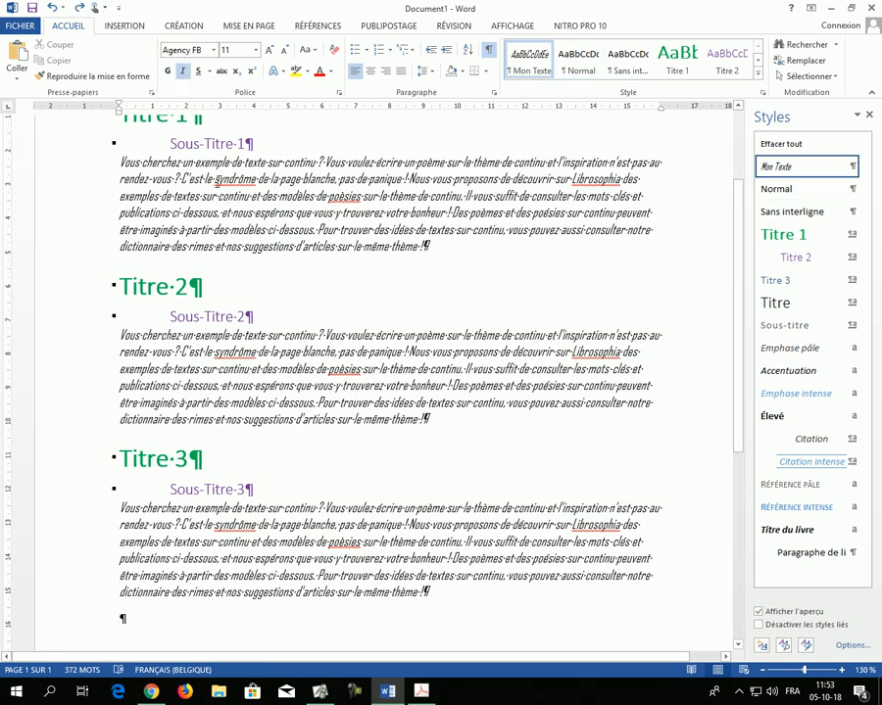
{"action": "left_click_drag", "start_coordinate": [215, 183], "coordinate": [256, 178]}
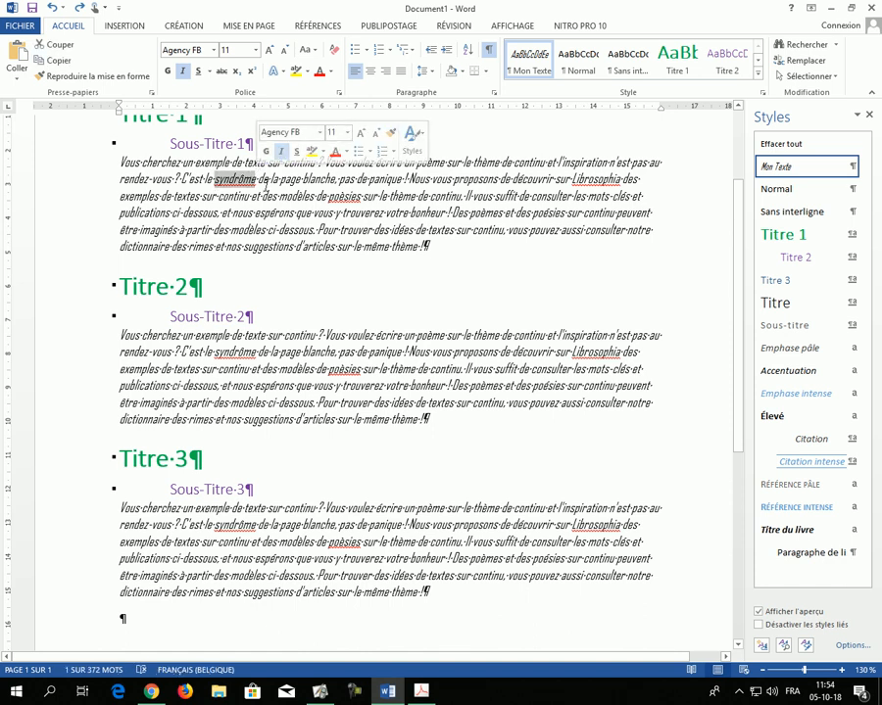
{"action": "left_click", "coordinate": [168, 70]}
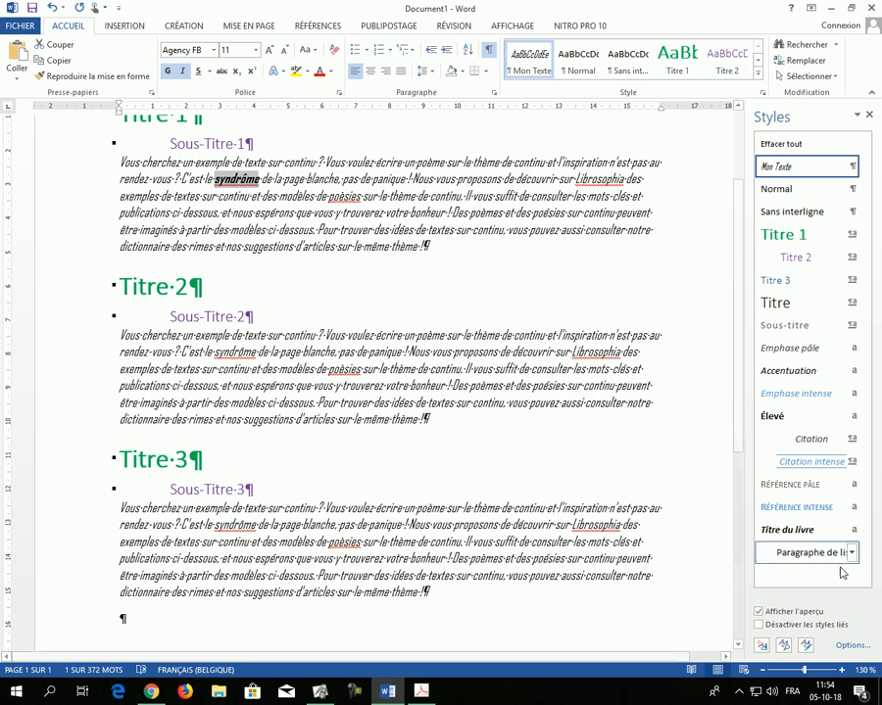
Step: Create a new style of type Caractère from the bold word's formatting, with a font size of 20
{"action": "left_click", "coordinate": [761, 645]}
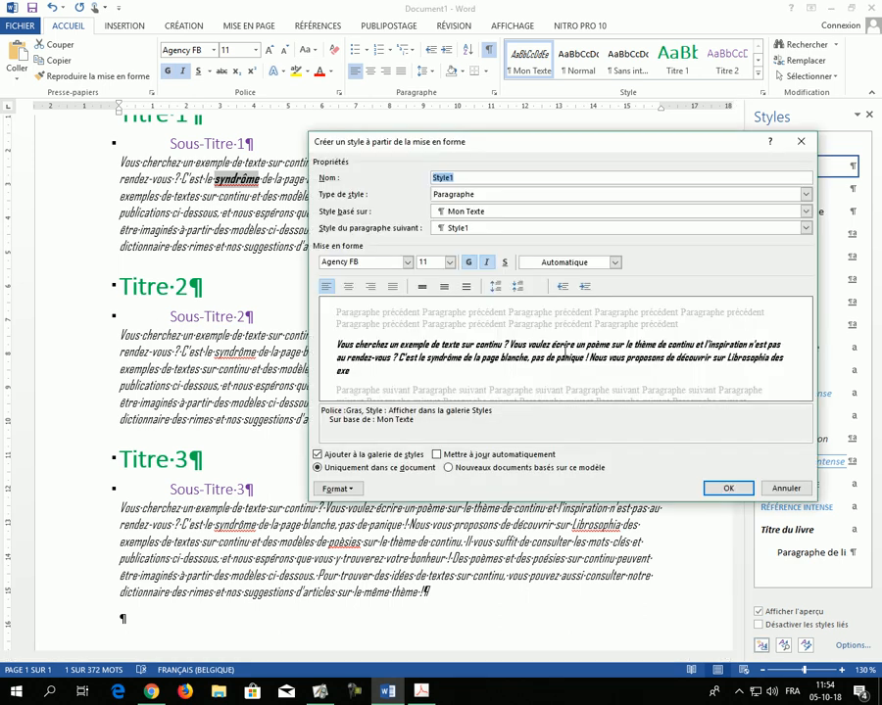
{"action": "left_click", "coordinate": [470, 194]}
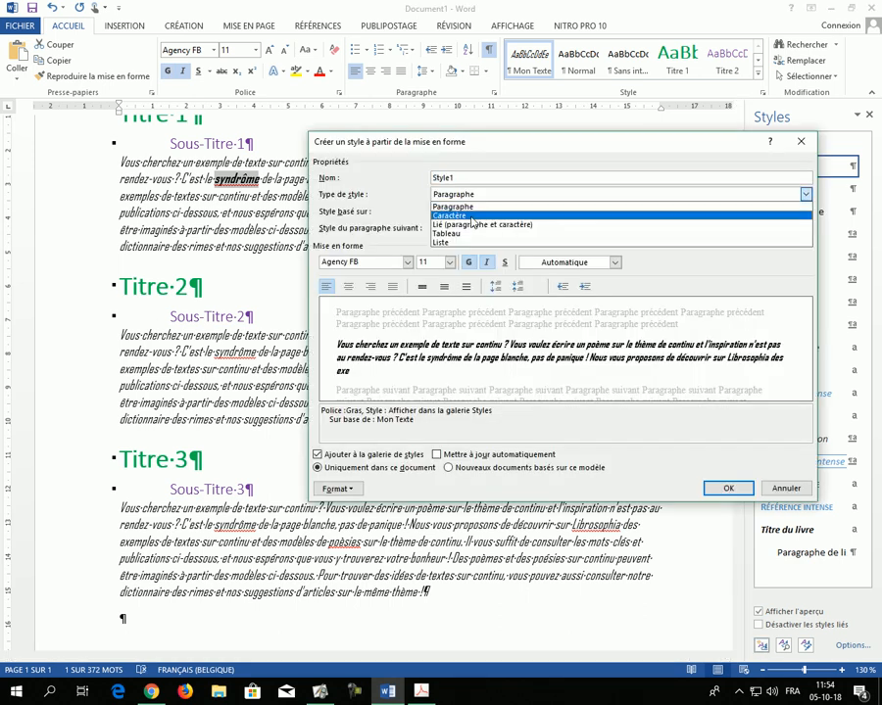
{"action": "left_click", "coordinate": [472, 218]}
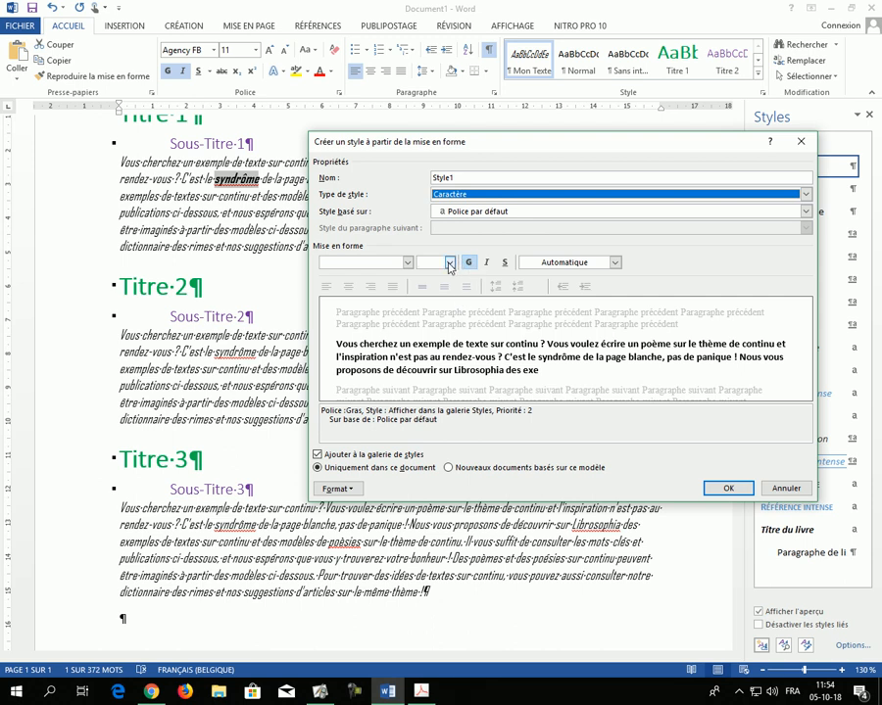
{"action": "left_click", "coordinate": [450, 263]}
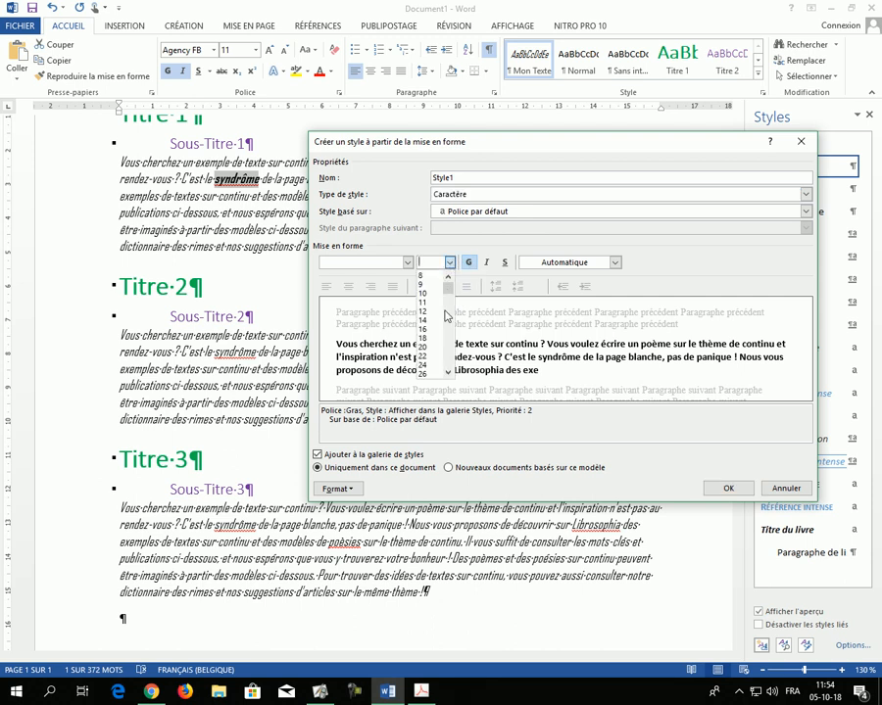
{"action": "left_click", "coordinate": [434, 349]}
{"action": "left_click", "coordinate": [730, 489]}
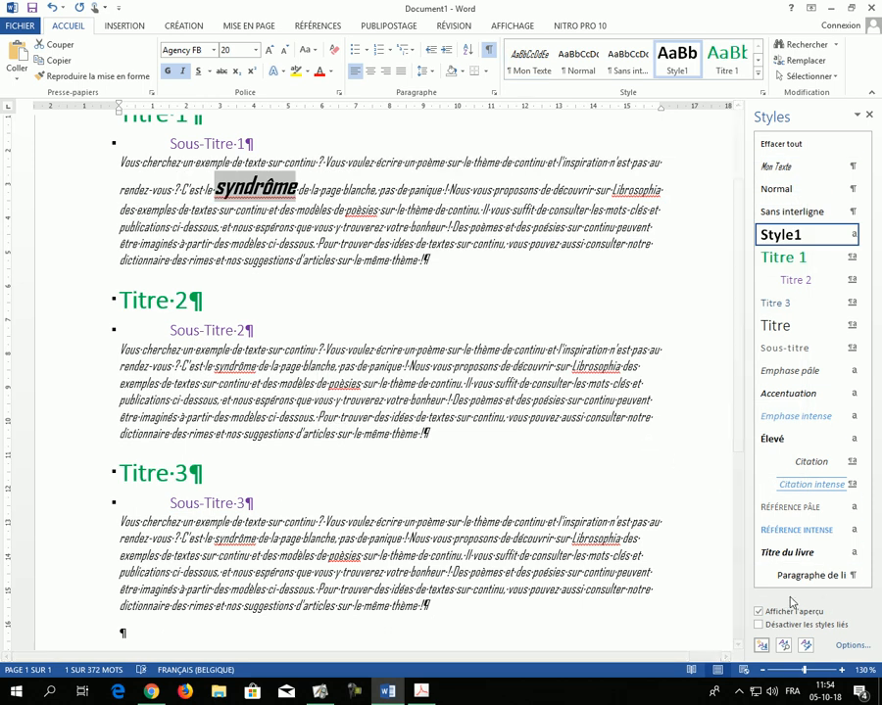
Step: Rename the new character style "Style1" as "Mot en évidence"
{"action": "left_click", "coordinate": [851, 235]}
{"action": "left_click", "coordinate": [712, 271]}
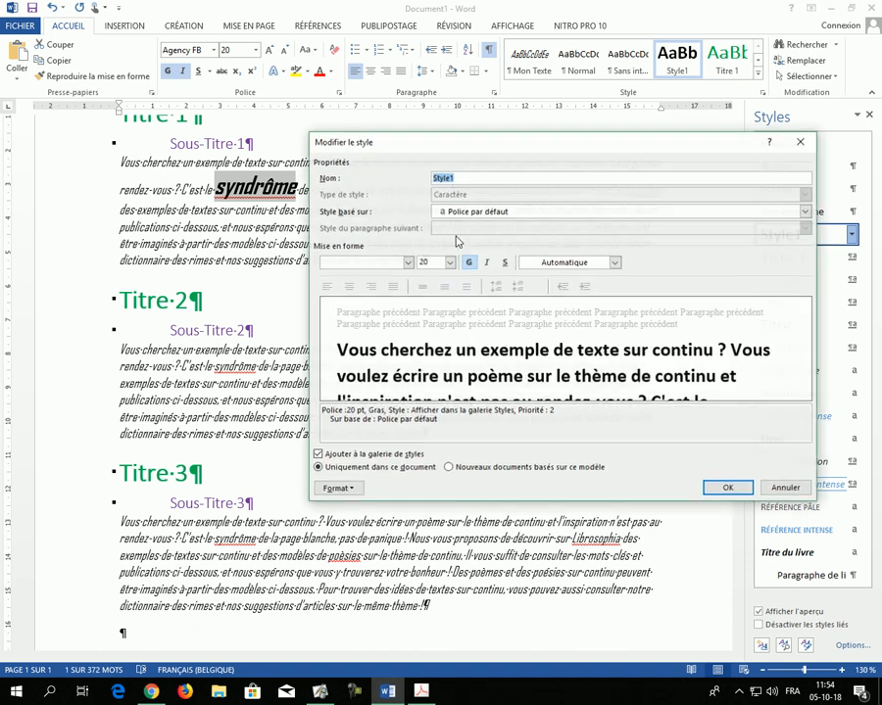
{"action": "type", "text": "Mot en, éviden"}
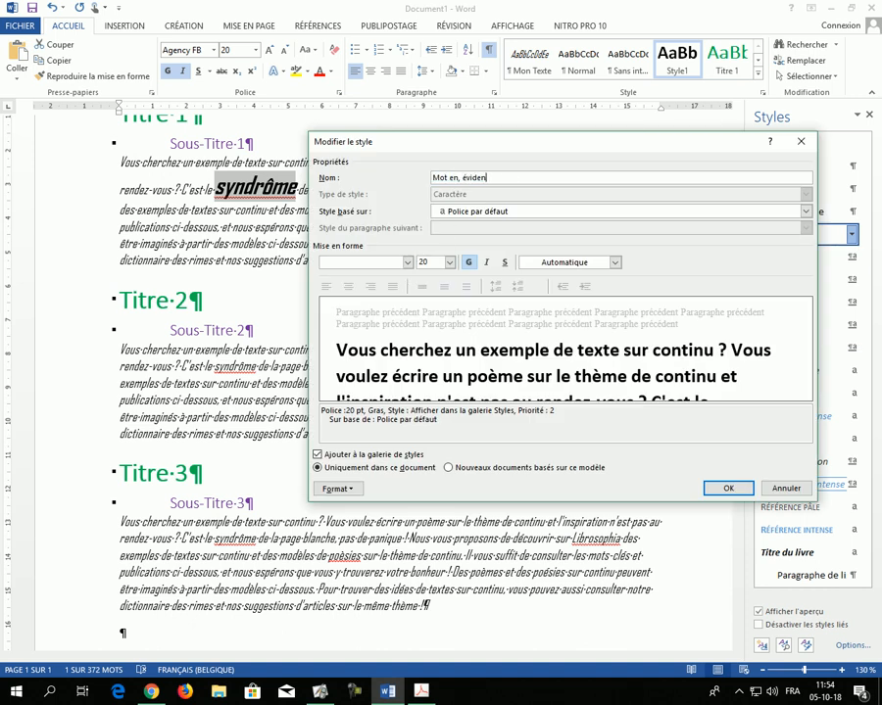
{"action": "type", "text": "cre"}
{"action": "key", "text": "BackSpace"}
{"action": "key", "text": "BackSpace"}
{"action": "key", "text": "BackSpace"}
{"action": "left_click", "coordinate": [729, 489]}
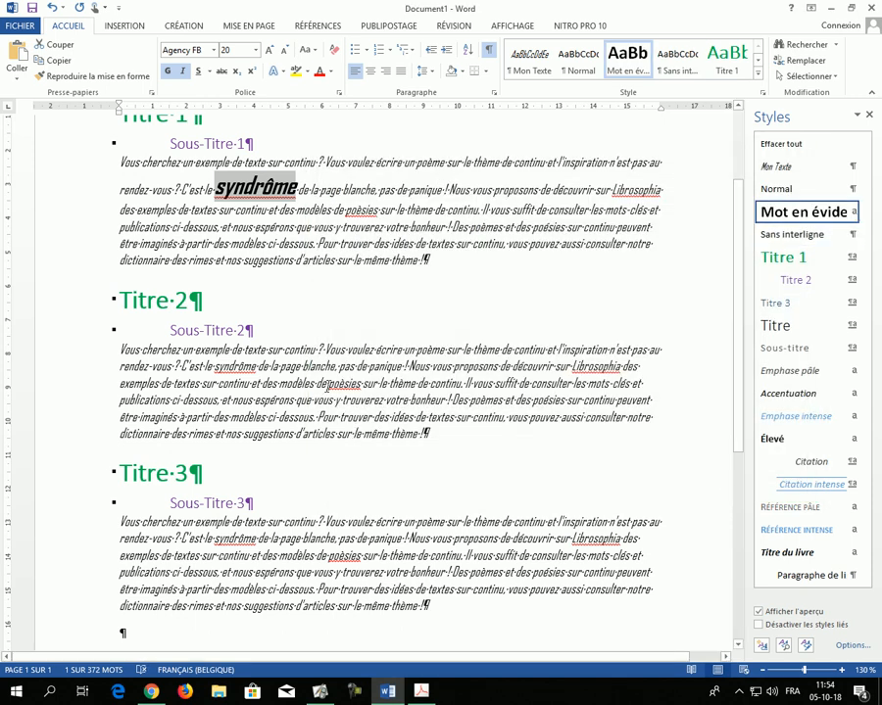
Step: Apply the "Mot en évidence" style to "écrire" under "Sous-Titre 2" and "thème" under "Sous-Titre 3"
{"action": "left_click", "coordinate": [388, 351]}
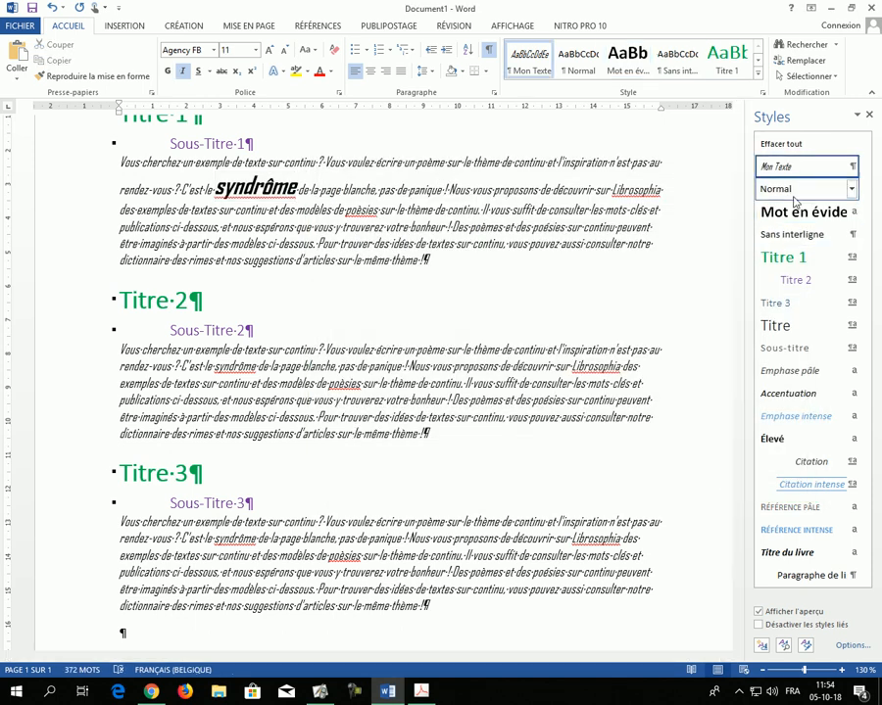
{"action": "left_click", "coordinate": [792, 209]}
{"action": "left_click", "coordinate": [341, 433]}
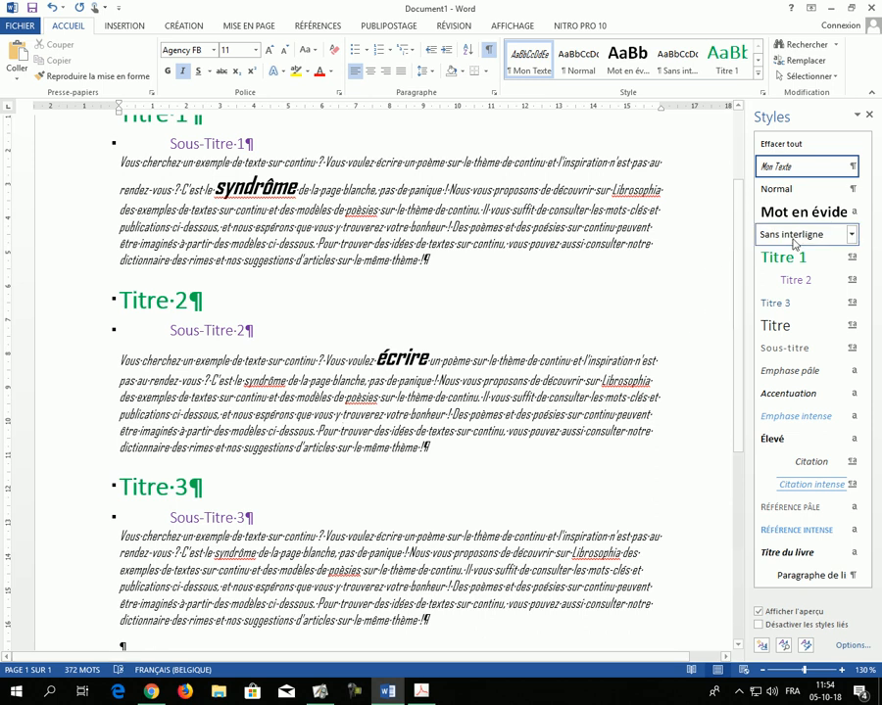
{"action": "left_click", "coordinate": [788, 213]}
{"action": "left_click", "coordinate": [405, 569]}
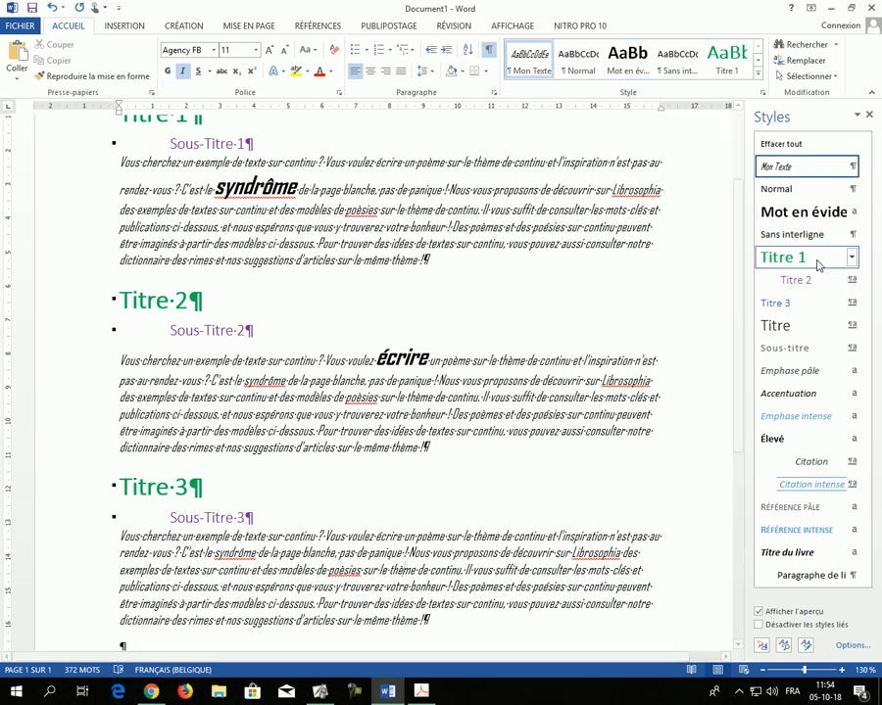
{"action": "left_click", "coordinate": [796, 211]}
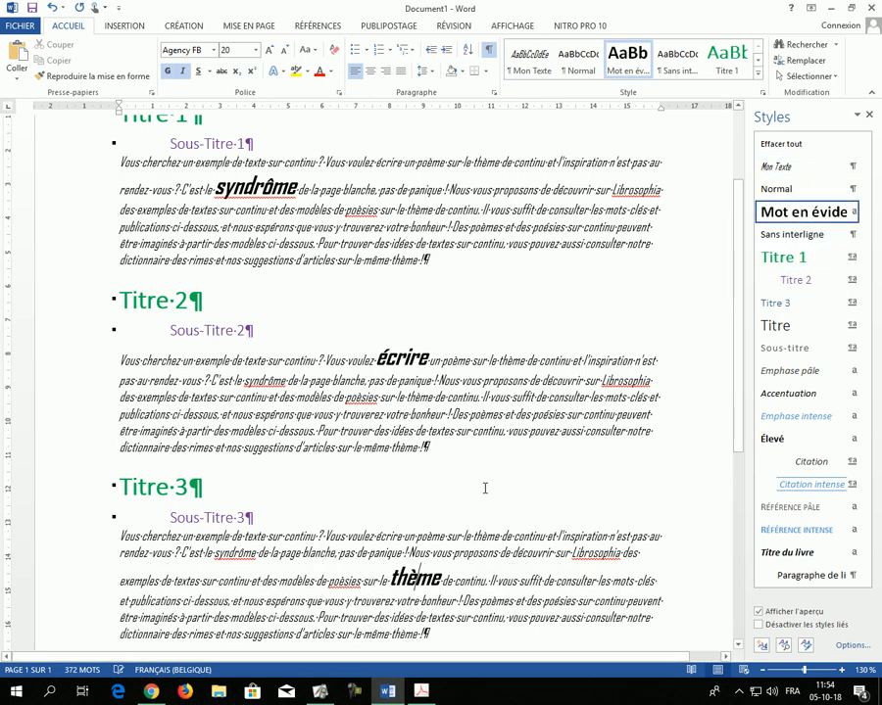
Step: Modify the "Mot en évidence" style to use a font size of 12
{"action": "left_click", "coordinate": [853, 213]}
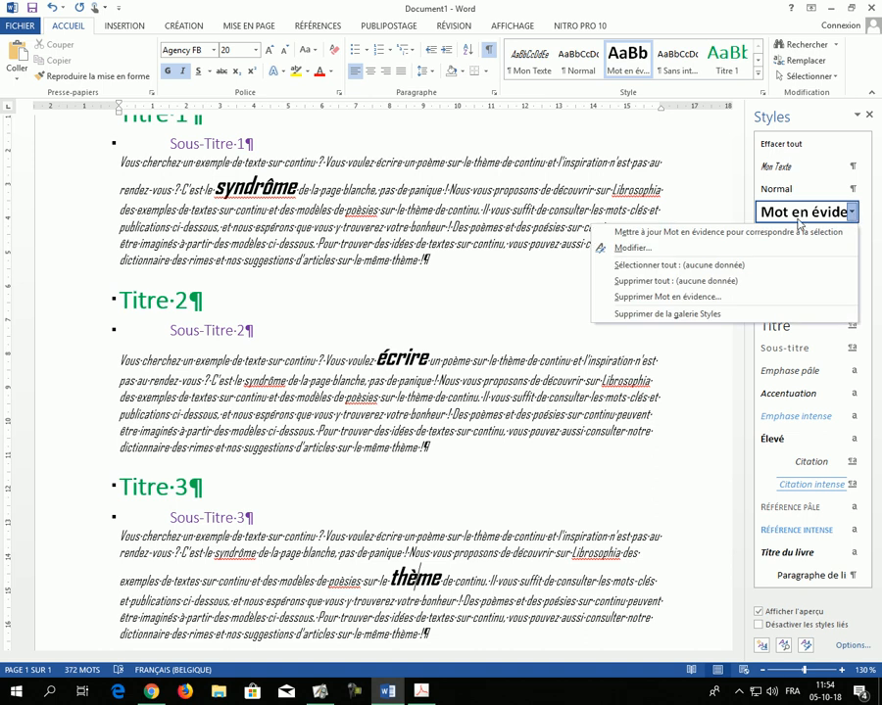
{"action": "left_click", "coordinate": [664, 251]}
{"action": "left_click", "coordinate": [448, 262]}
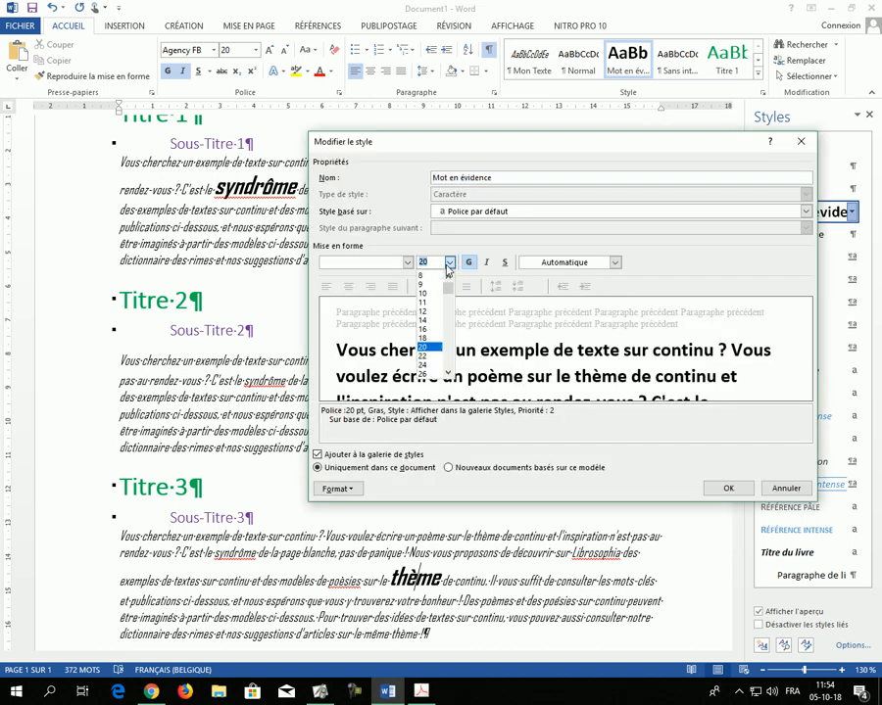
{"action": "left_click", "coordinate": [429, 323]}
{"action": "left_click", "coordinate": [730, 489]}
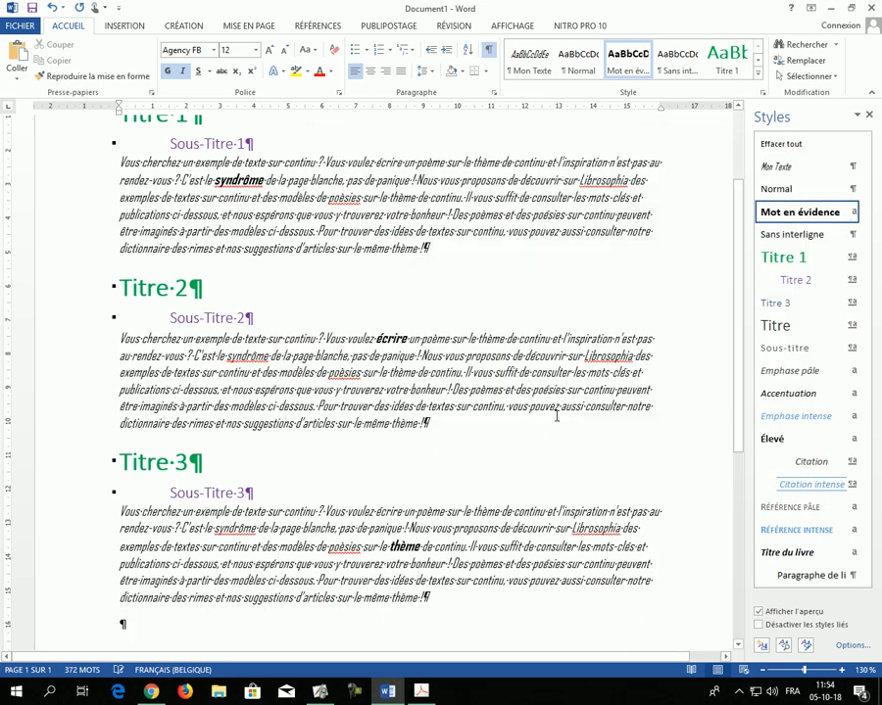